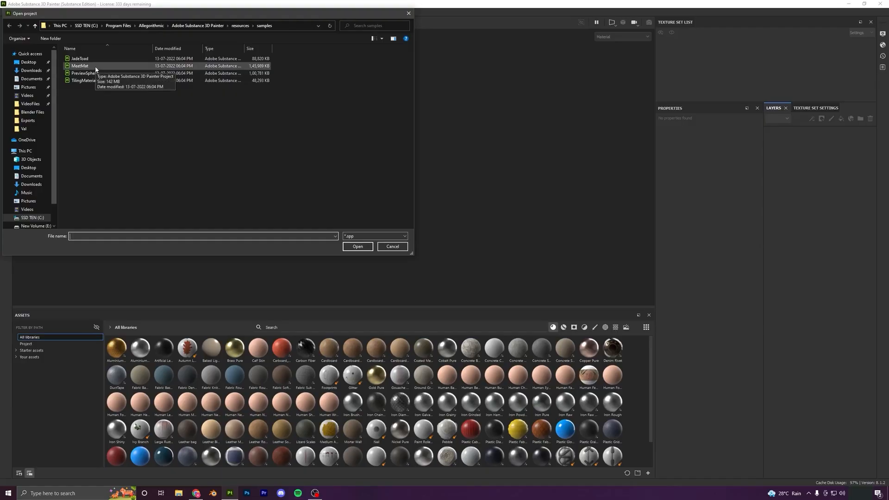
- Open the MeetMat sample project and delete the default layer from the 01_Head texture set
double_click(88, 66)
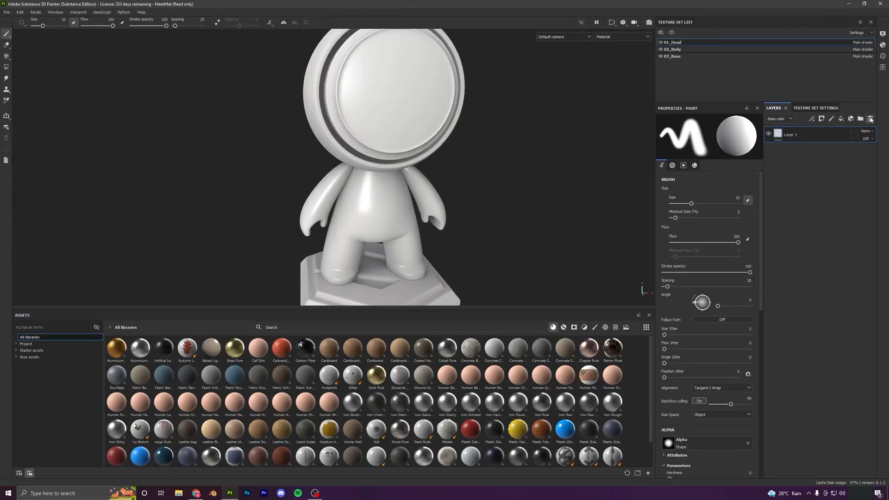
click(871, 119)
alt+middle_drag(447, 144, 451, 196)
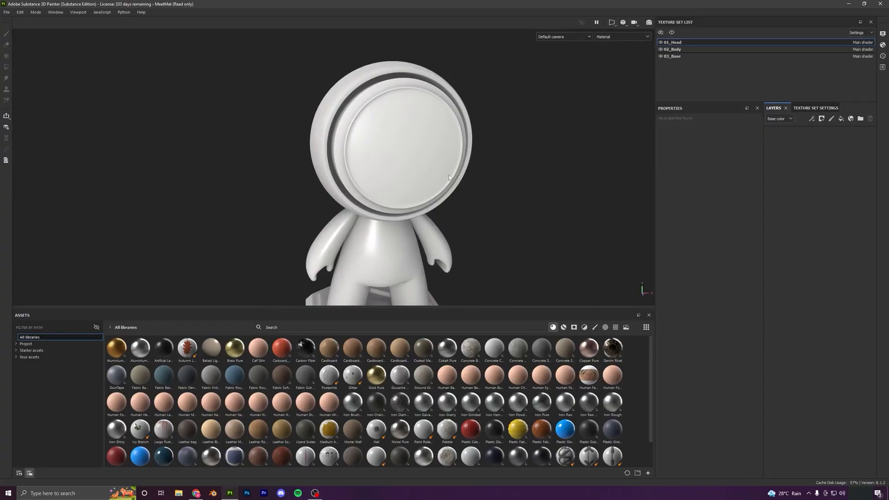
- Add the Iron Rough material to the head's layer stack and place the Rust Fine material above it
drag(613, 402, 804, 161)
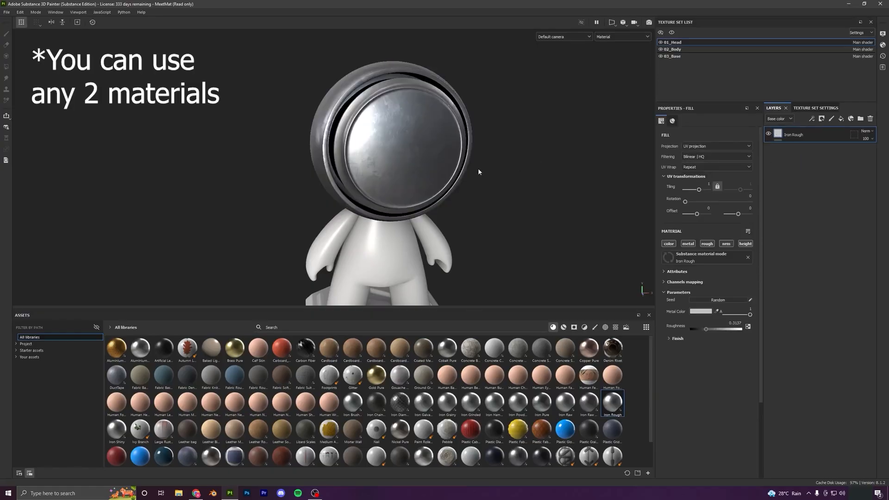
scroll(385, 427, down, 1)
drag(282, 427, 793, 135)
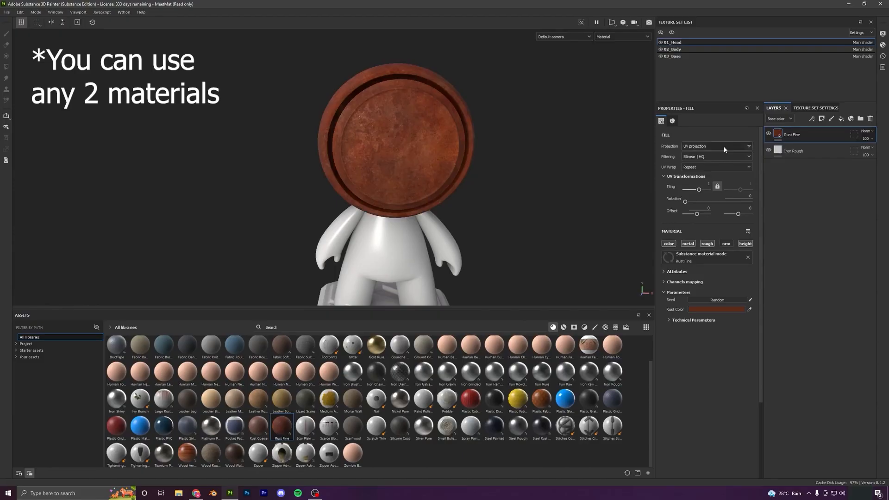
alt+drag(389, 193, 407, 191)
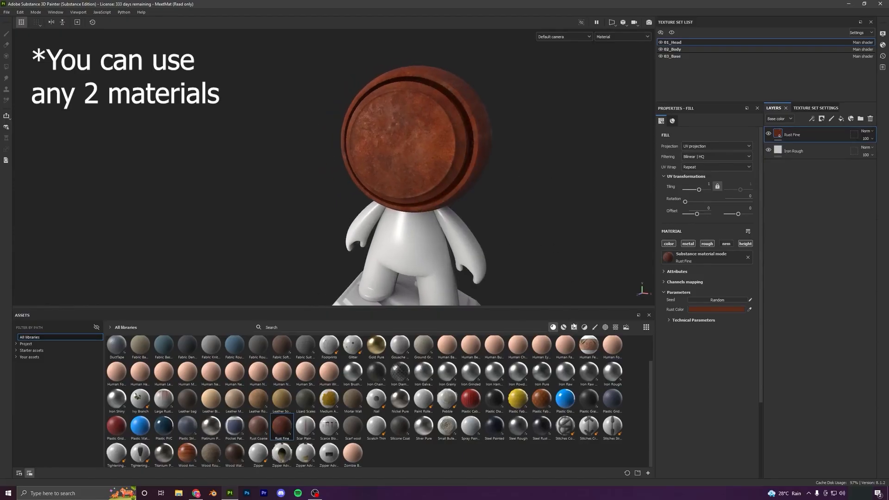
- Apply the Edges Strong Scratched smart mask to the Rust Fine layer
click(574, 327)
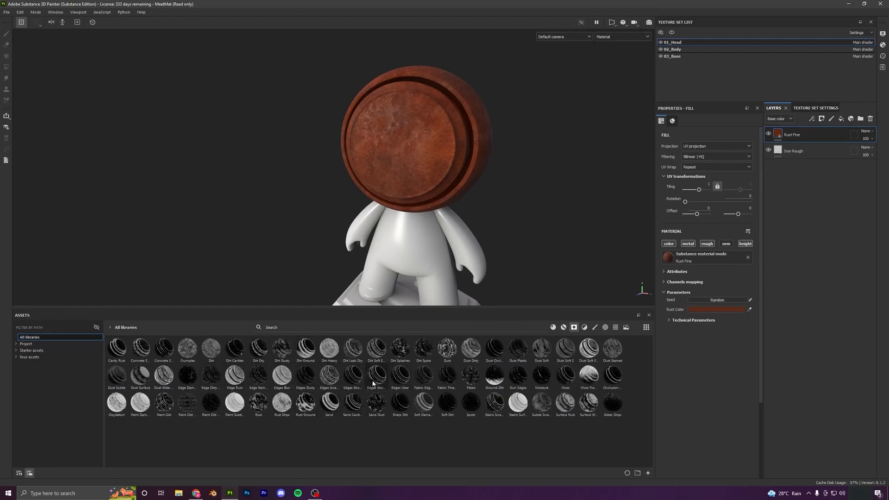
mouse_move(378, 380)
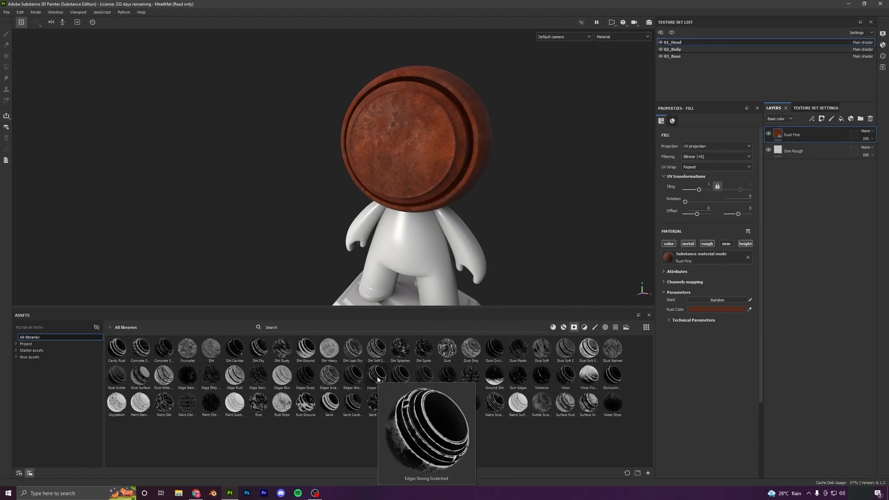
mouse_move(378, 379)
mouse_down()
mouse_move(703, 290)
mouse_move(806, 144)
mouse_move(794, 135)
mouse_up()
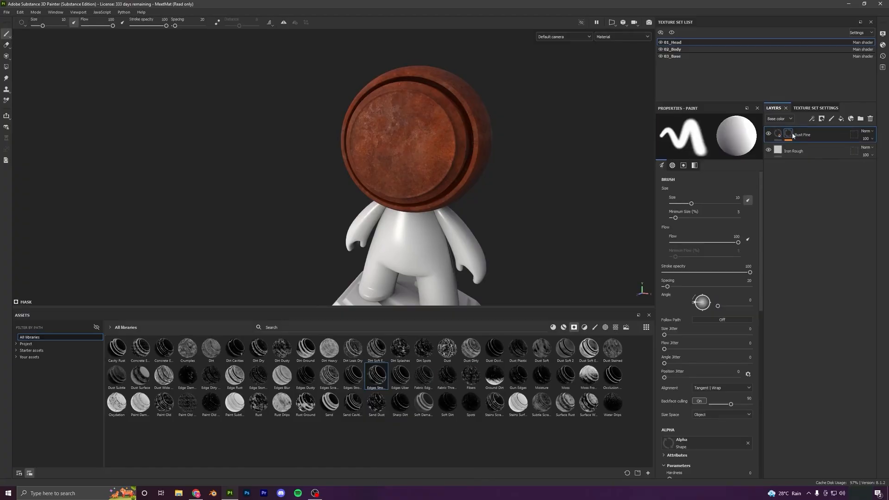
mouse_move(399, 184)
alt+mouse_down()
mouse_move(360, 171)
mouse_move(526, 169)
mouse_move(508, 179)
mouse_move(287, 191)
mouse_move(395, 197)
mouse_move(493, 234)
alt+mouse_up()
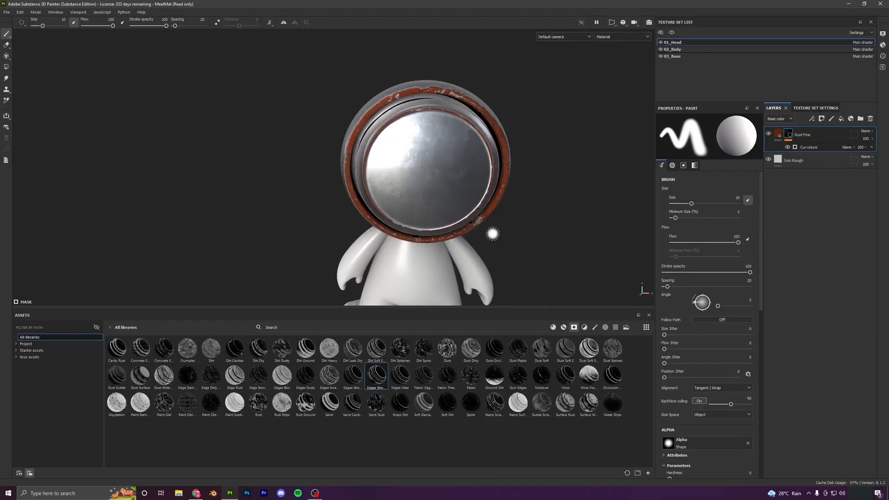
- Add a paint layer named Normal and place it between the Rust Fine and Iron Rough layers
click(831, 119)
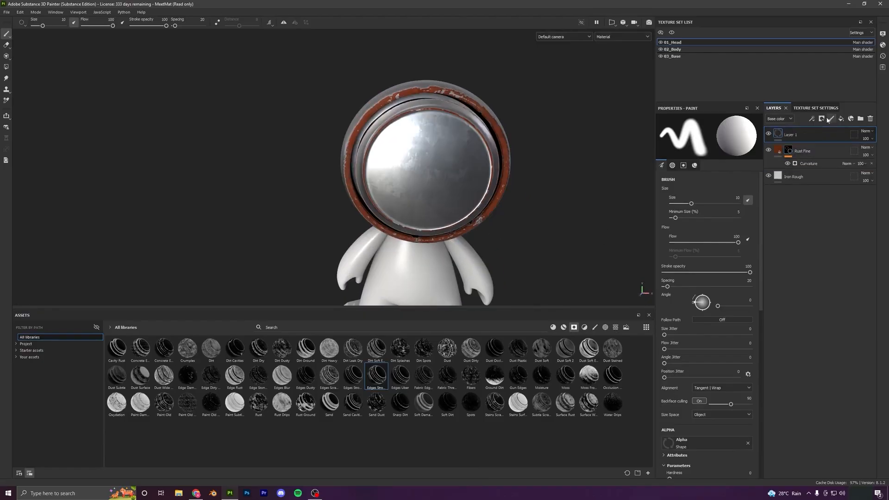
double_click(794, 135)
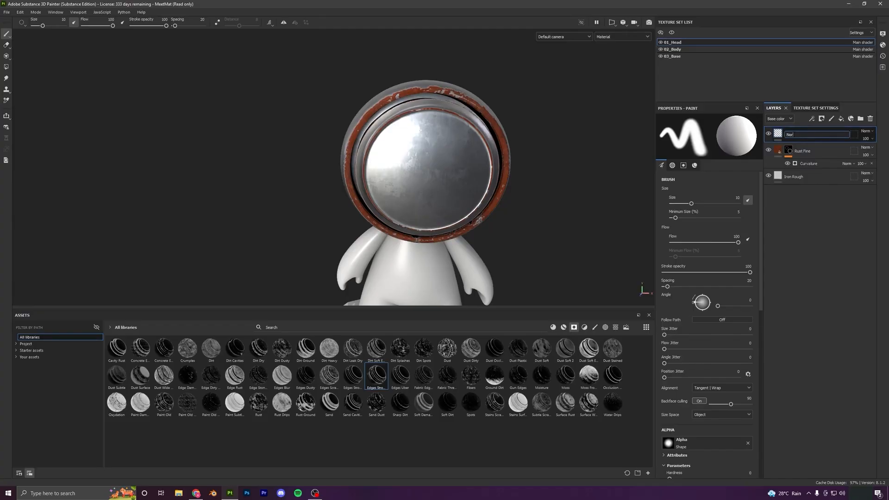
key(Return)
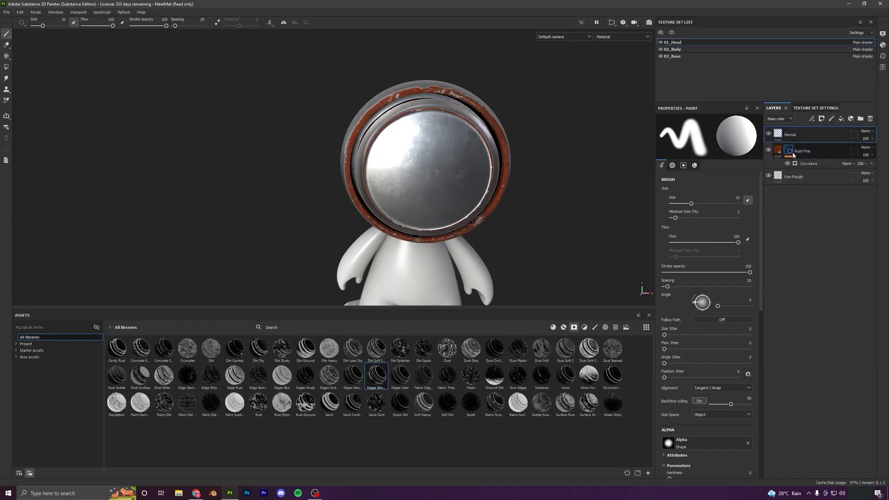
drag(793, 136, 812, 168)
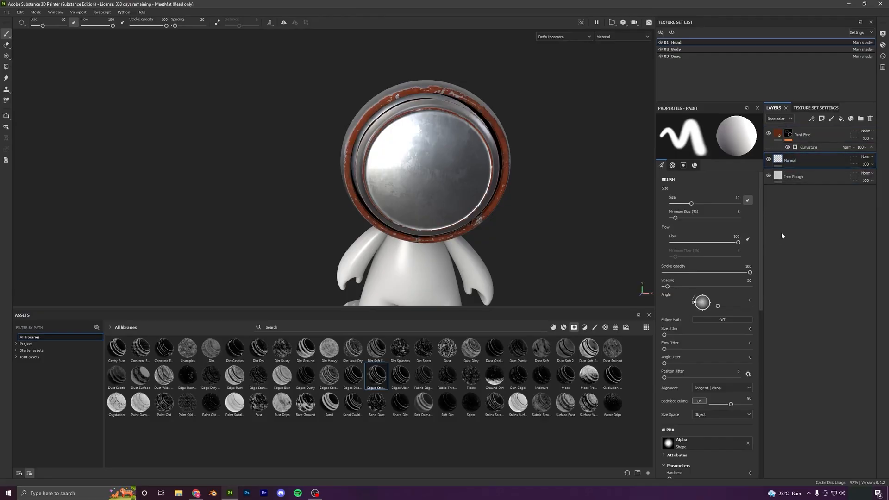
double_click(789, 161)
- Turn off the color, metal, rough and height channels for the Normal layer's brush, leaving only the normal channel active
middle_drag(487, 193, 446, 162)
scroll(707, 249, down, 10)
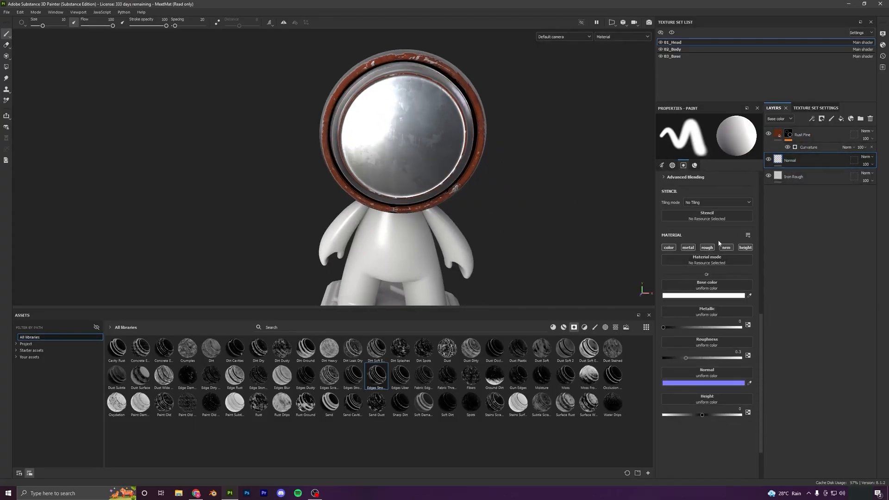
click(671, 249)
click(689, 247)
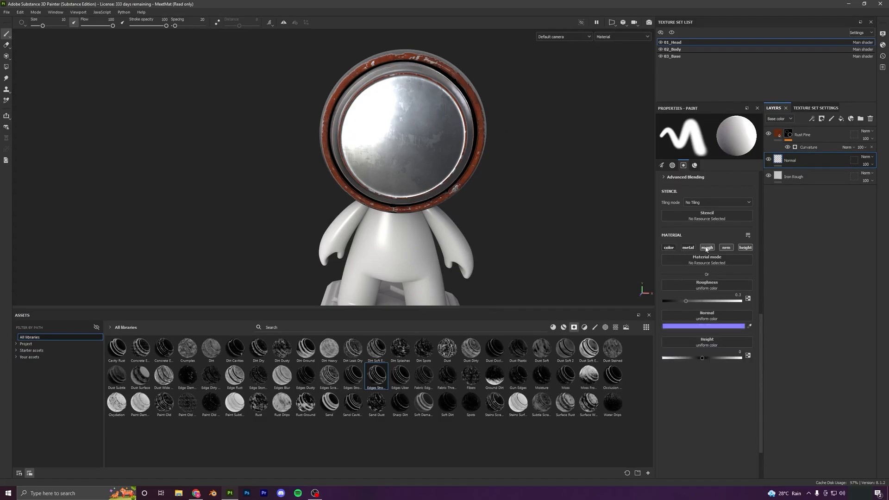
click(707, 248)
click(744, 249)
scroll(473, 193, up, 5)
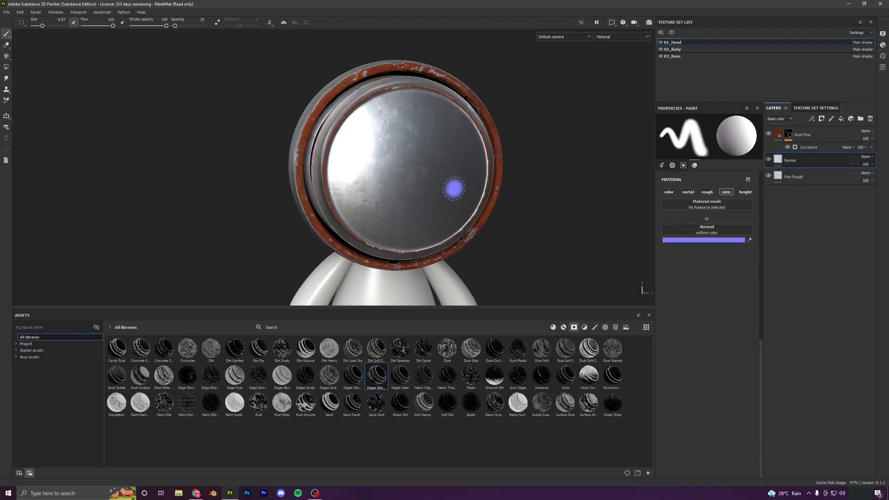
alt+drag(456, 186, 435, 190)
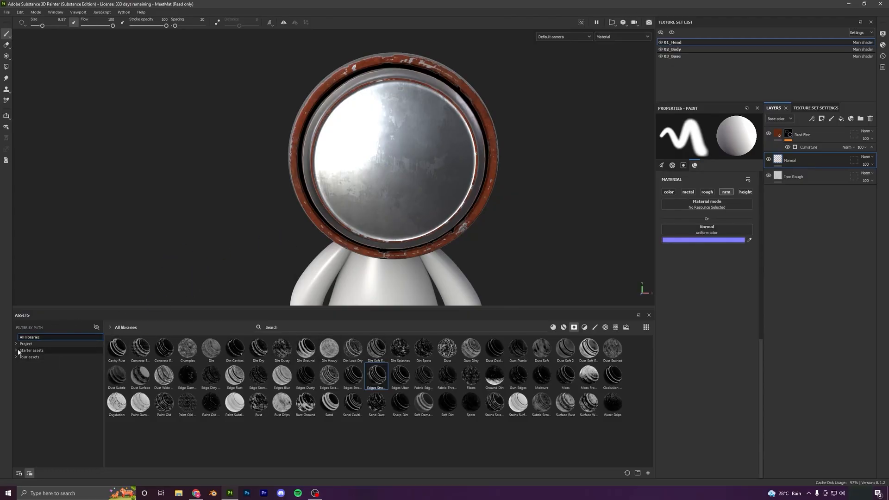
- Assign the Circle Bump Large texture from the Hard Surface starter assets to the brush's normal channel
click(18, 352)
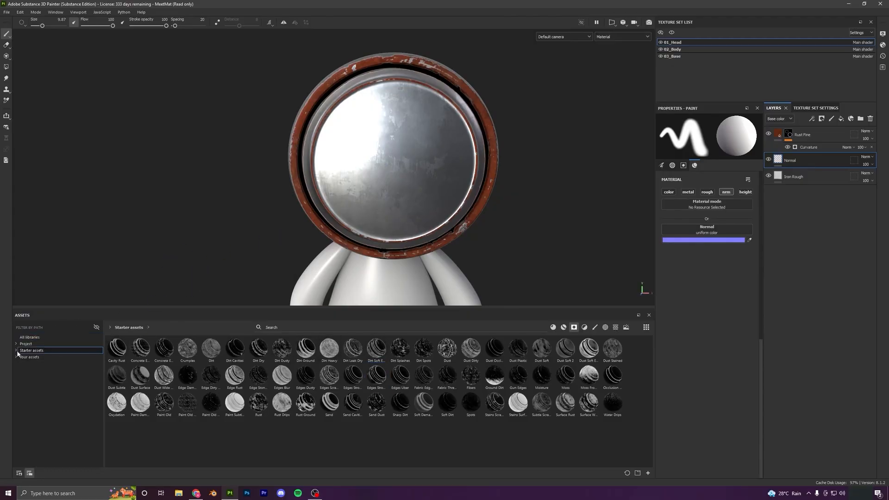
click(574, 327)
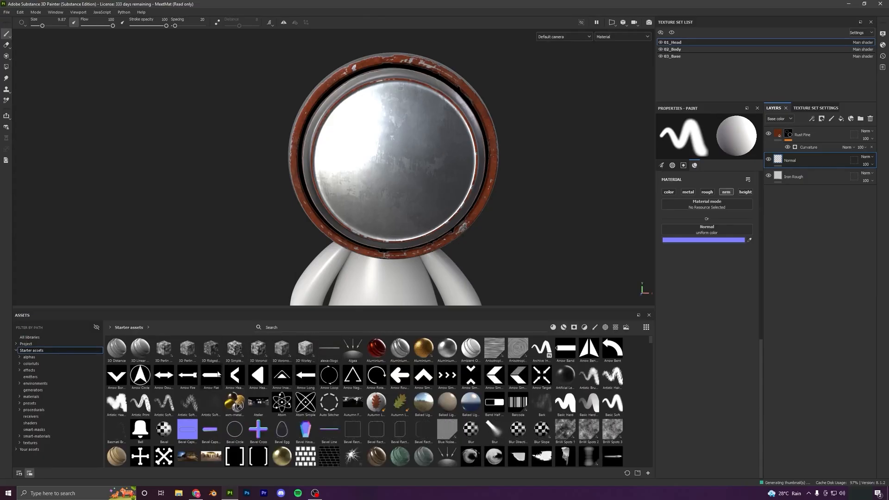
click(37, 442)
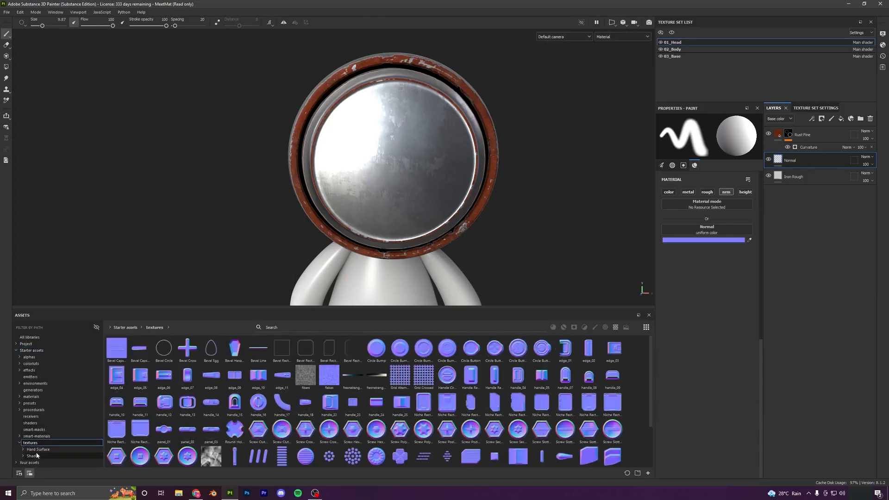
click(37, 450)
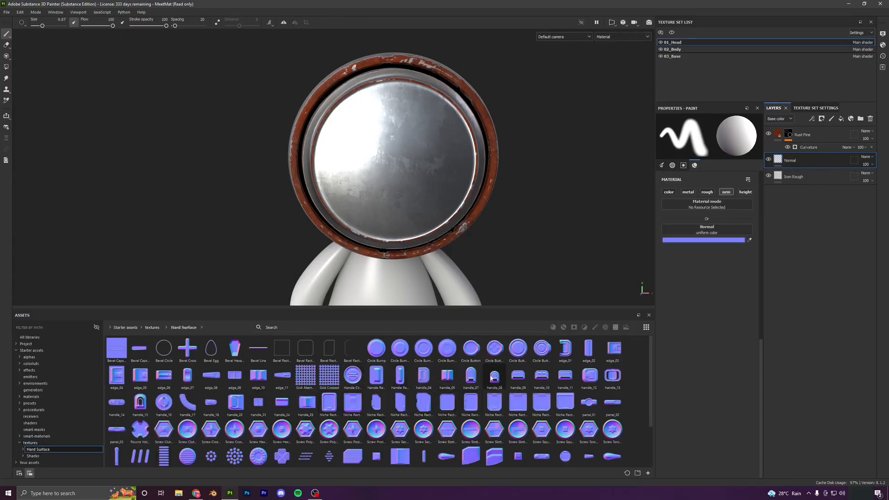
scroll(471, 403, down, 2)
scroll(471, 408, up, 2)
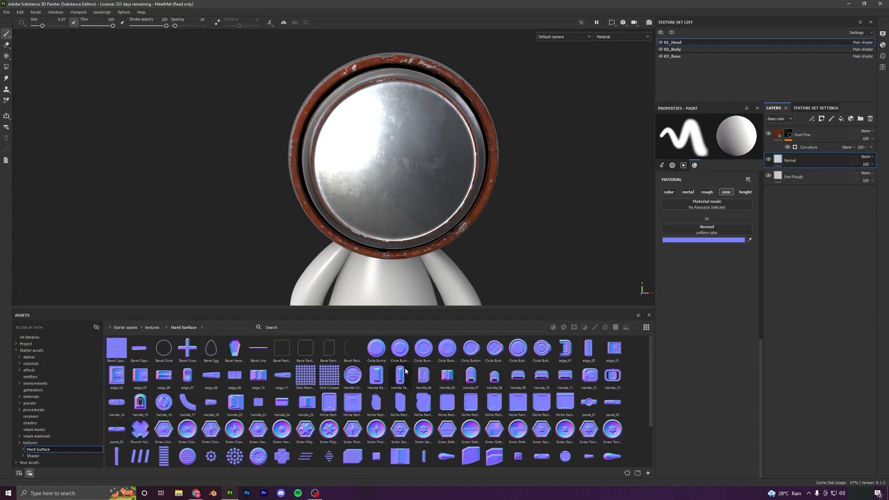
mouse_move(420, 350)
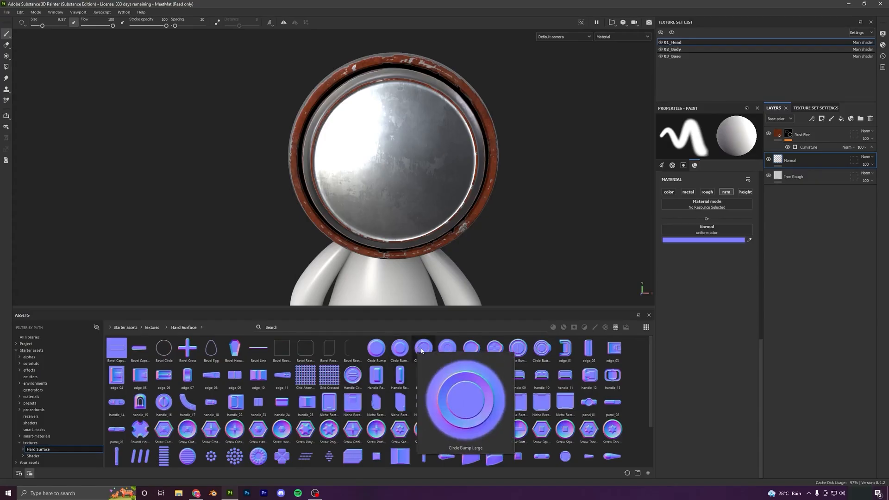
drag(421, 351, 713, 233)
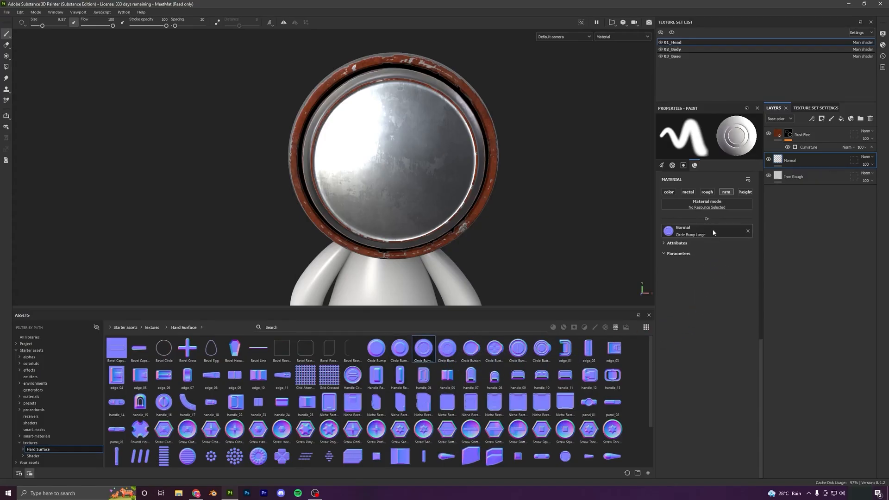
- Set the brush hardness to 1 and stamp three large circle bumps across the upper face plate at a brush size of about 15
scroll(716, 287, up, 3)
drag(680, 195, 751, 194)
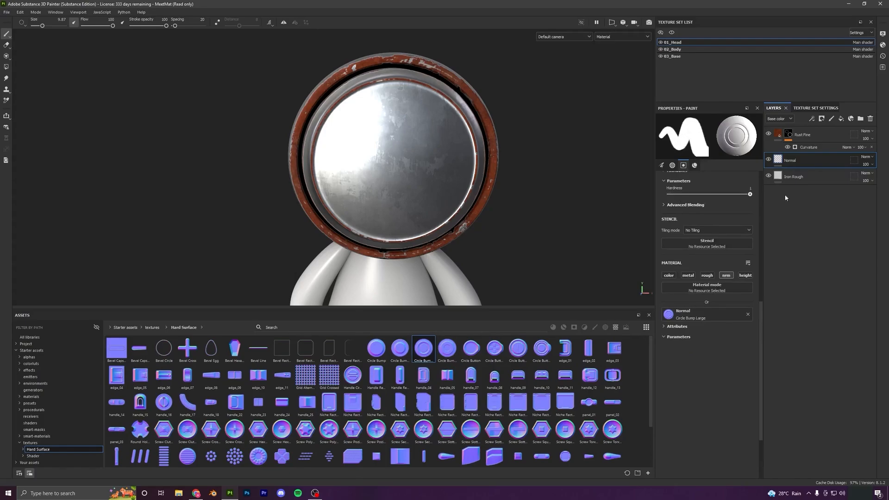
alt+drag(395, 175, 393, 168)
ctrl+right_drag(344, 147, 358, 147)
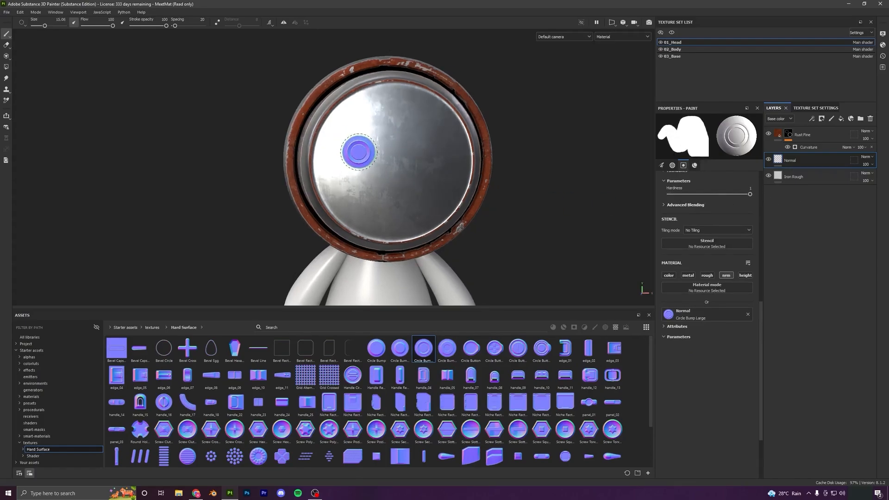
click(350, 133)
click(414, 130)
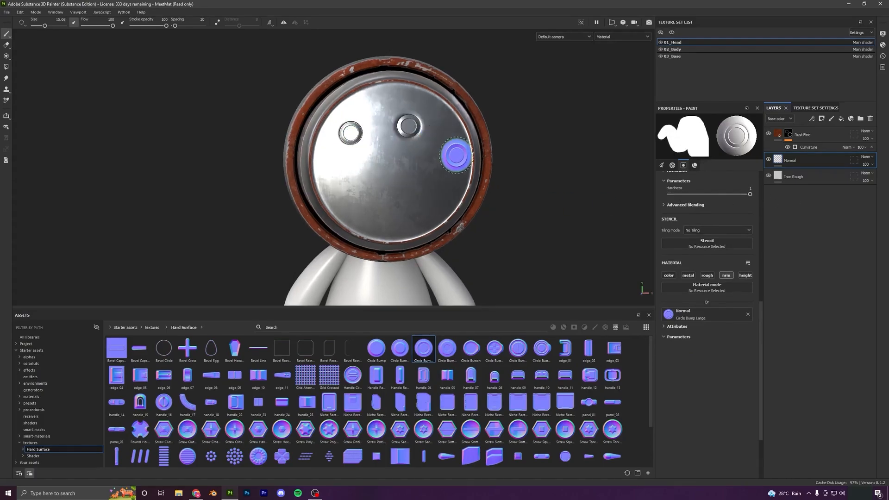
click(448, 162)
mouse_move(512, 206)
alt+mouse_down()
mouse_move(461, 139)
mouse_move(476, 157)
alt+mouse_up()
scroll(373, 267, up, 3)
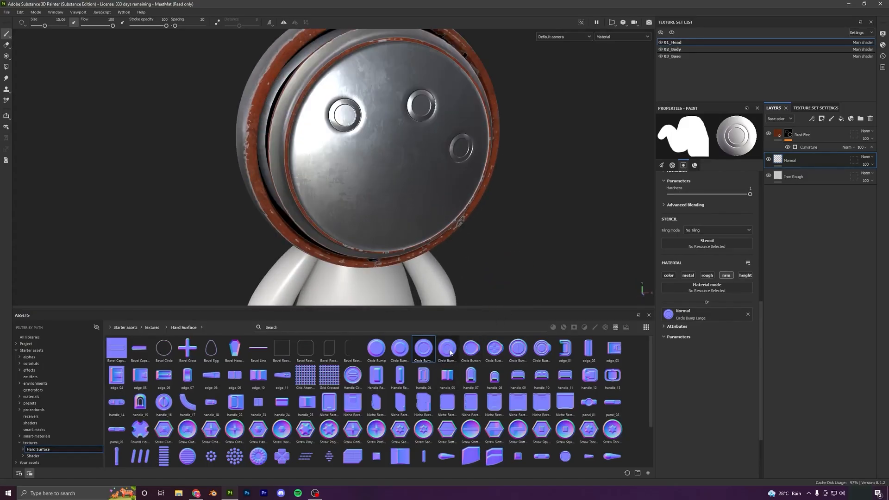
- Stamp Circle Bump Small below the upper-left bump and Niche Rectangle Top Thin Rounded in the lower middle of the plate at size about 24
drag(447, 348, 673, 317)
click(332, 167)
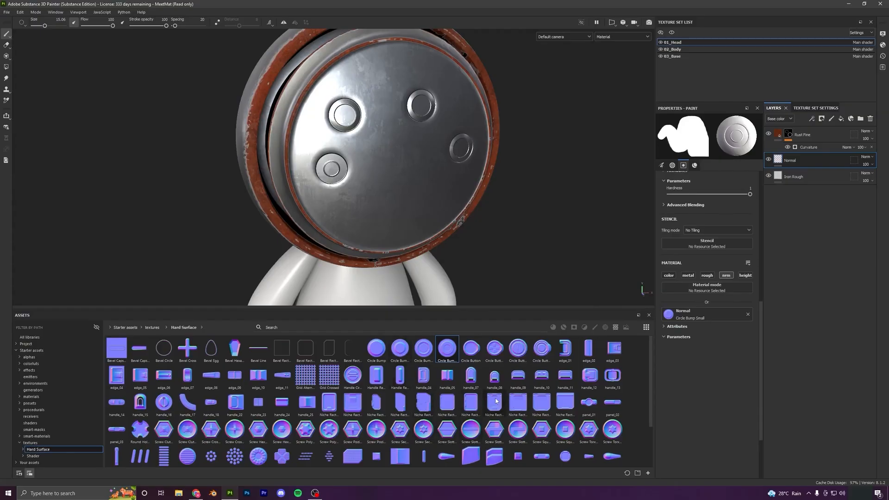
mouse_move(496, 401)
mouse_down()
mouse_move(712, 328)
mouse_move(674, 316)
mouse_up()
mouse_move(407, 187)
ctrl+right_down()
mouse_move(419, 188)
mouse_move(404, 183)
ctrl+right_up()
click(393, 188)
mouse_move(431, 201)
alt+mouse_down()
mouse_move(409, 216)
mouse_move(397, 201)
mouse_move(423, 198)
alt+mouse_up()
alt+drag(483, 244, 468, 215)
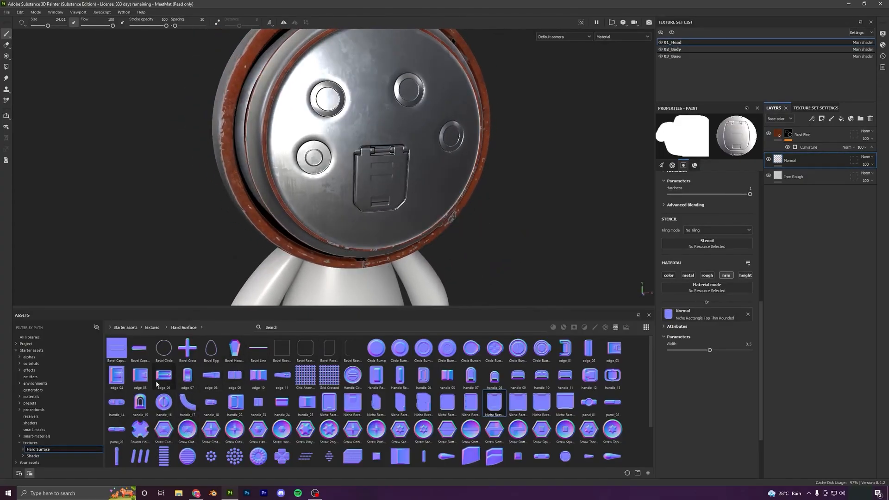
- Stamp the edge_05 normal beside the rectangular hatch at brush size about 15, and reduce the brush size to about 2.3
mouse_move(144, 377)
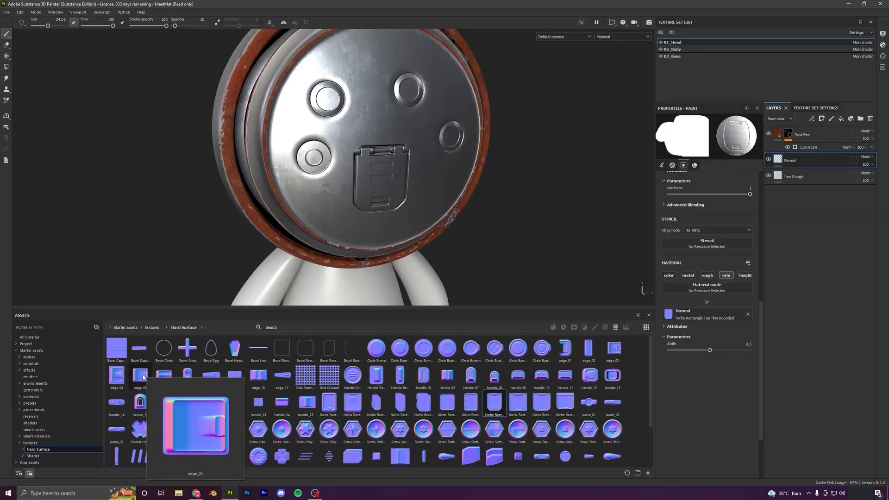
mouse_move(143, 377)
mouse_down()
mouse_move(507, 352)
mouse_move(725, 323)
mouse_move(709, 317)
mouse_up()
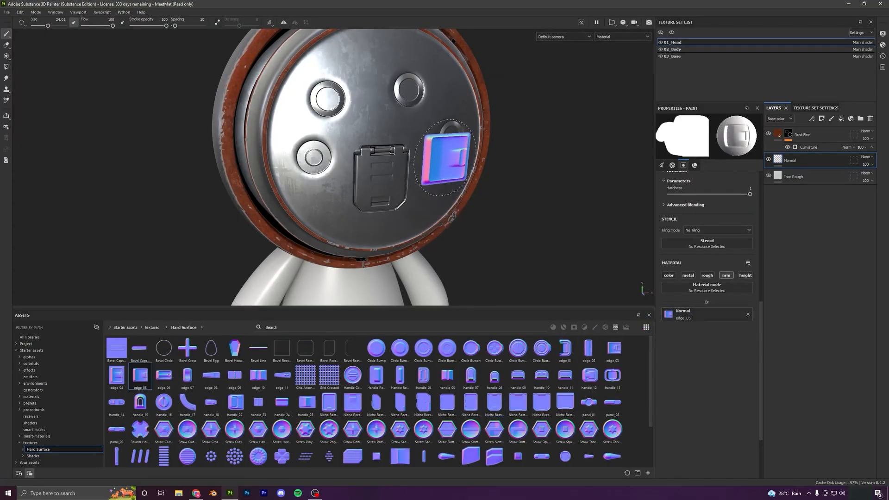
alt+drag(445, 160, 417, 153)
key([)
click(374, 206)
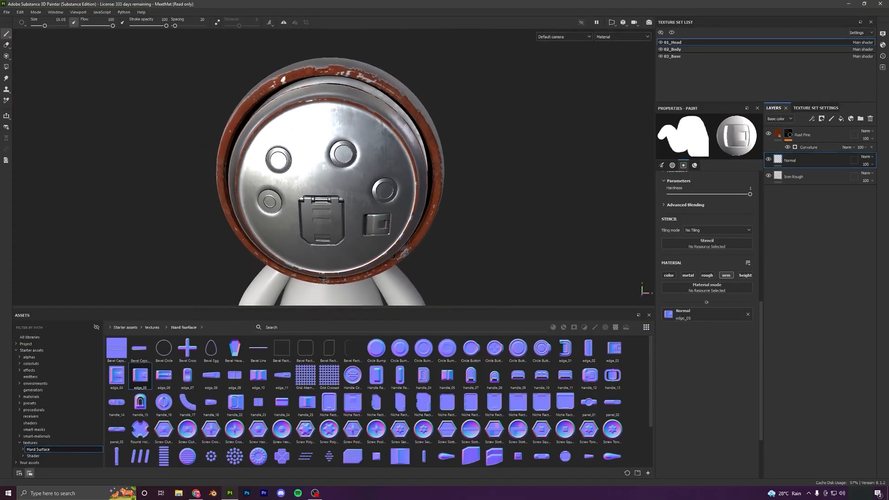
mouse_move(373, 206)
alt+mouse_down()
mouse_move(361, 204)
mouse_move(429, 189)
alt+mouse_up()
key([)
key([)
key([)
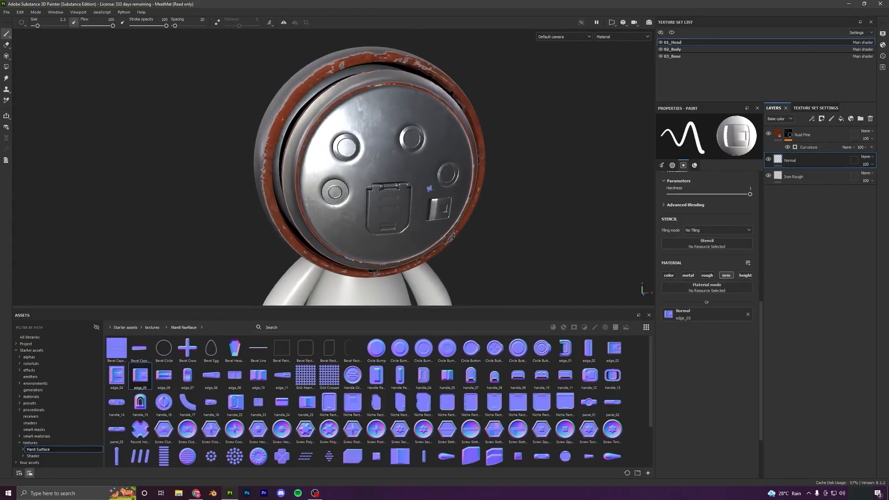
scroll(430, 188, up, 5)
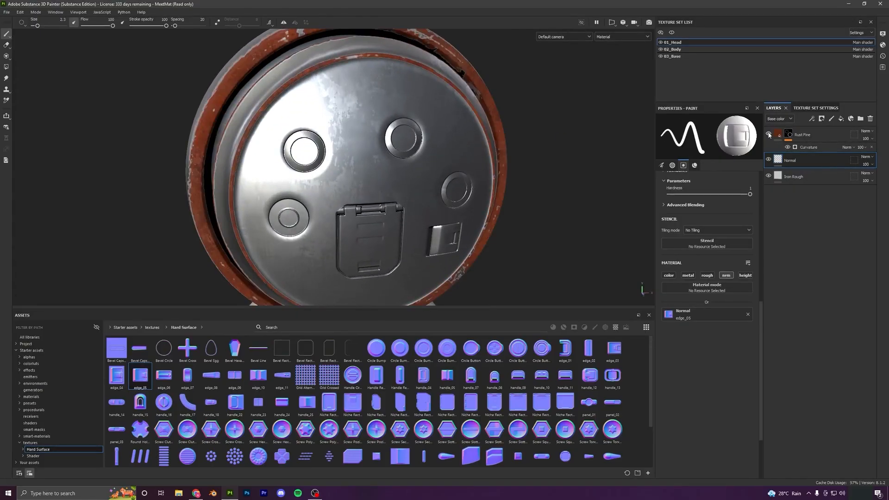
- Toggle the Rust Fine layer off and on, and set Global Balance of its mask's Curvature generator to 0.7
click(769, 134)
click(769, 134)
click(800, 147)
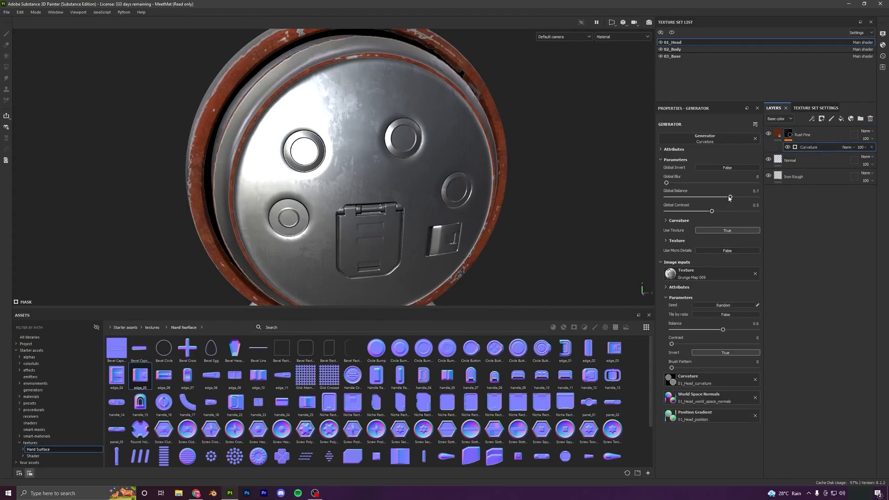
drag(708, 197, 731, 197)
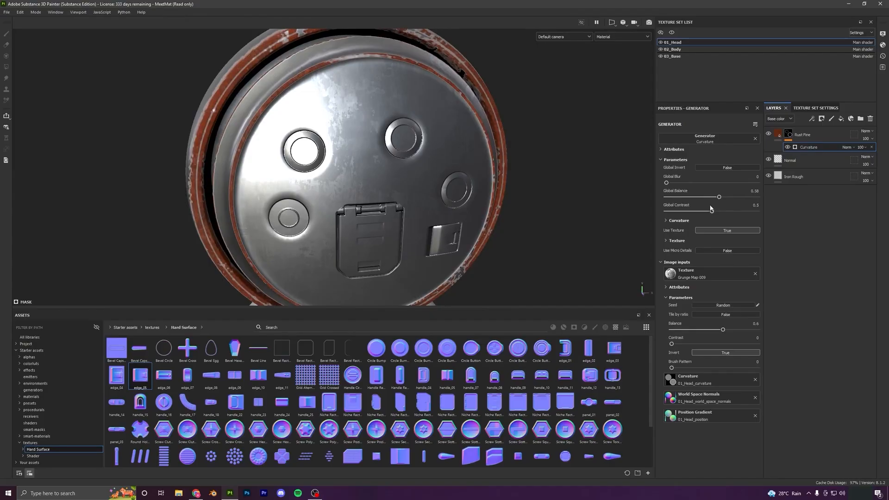
scroll(401, 159, down, 3)
alt+drag(401, 159, 431, 148)
scroll(464, 129, up, 4)
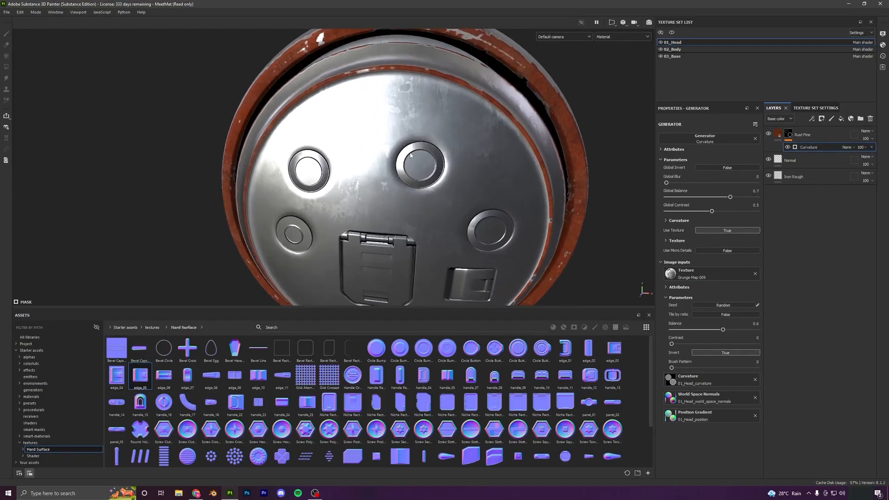
alt+drag(410, 156, 424, 203)
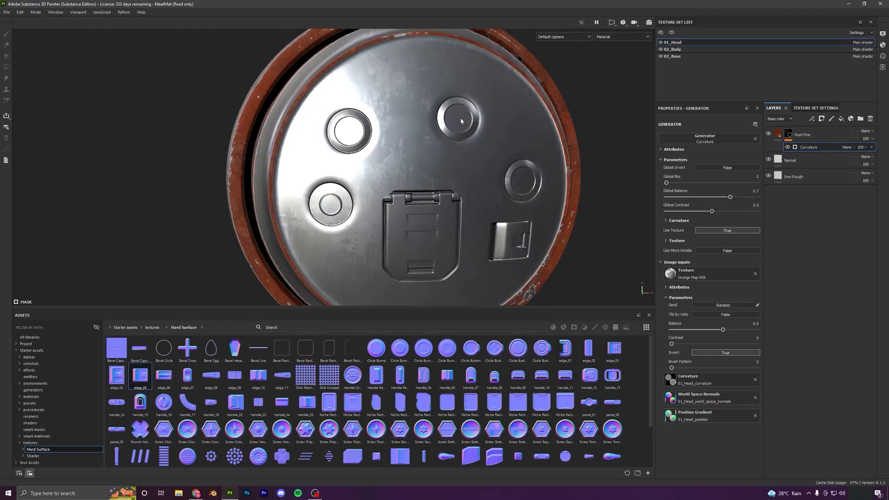
alt+drag(461, 121, 461, 172)
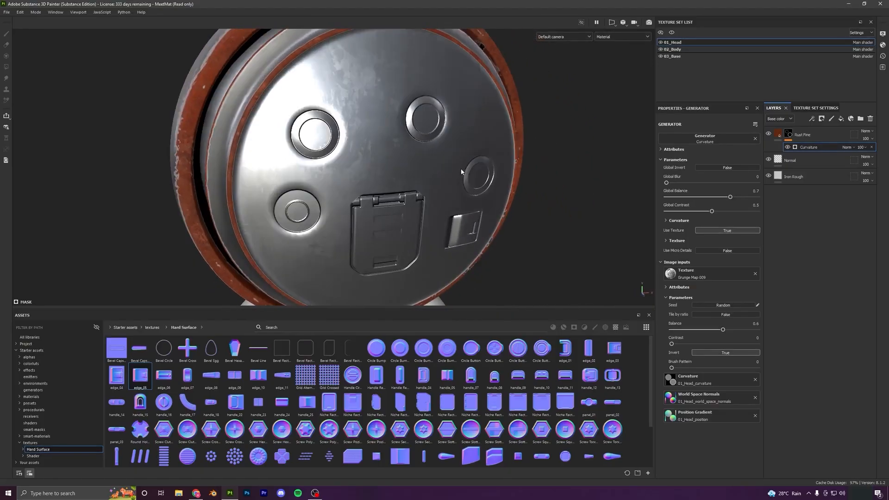
- Add a paint effect to the Rust Fine layer's mask and set the brush hardness to 1
click(789, 134)
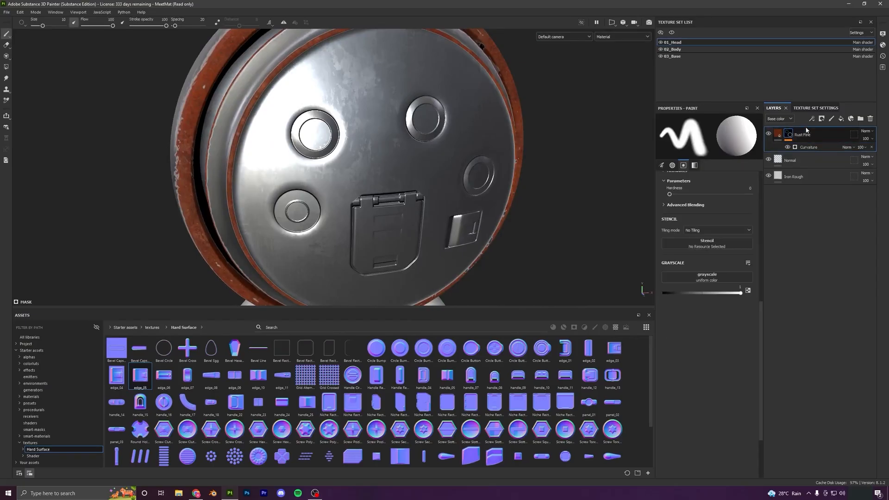
click(812, 118)
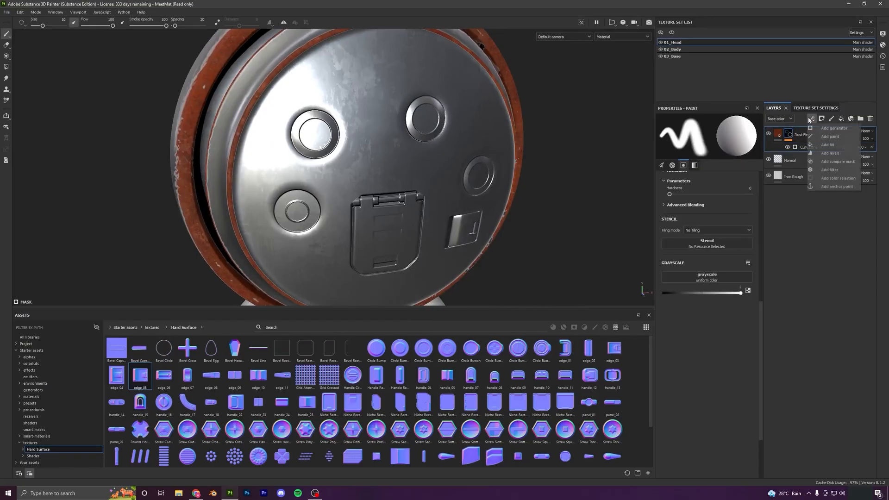
click(830, 137)
alt+drag(463, 134, 439, 134)
key(bracketleft)
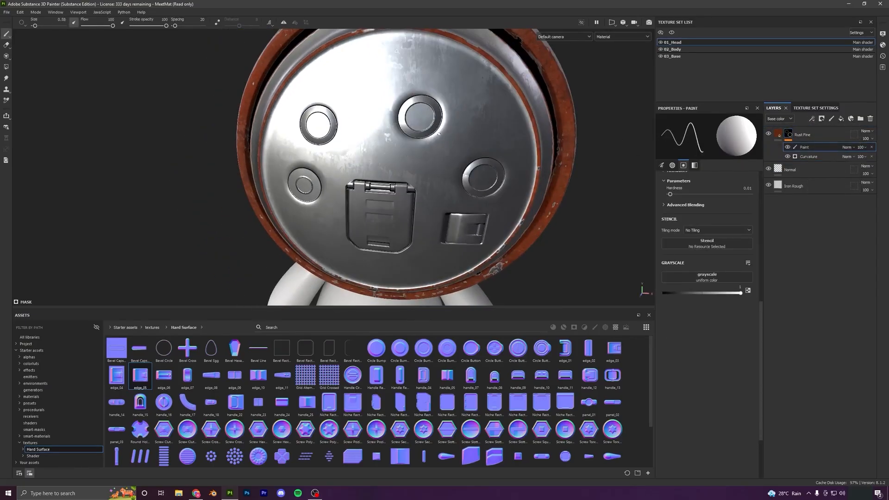
ctrl+right_drag(439, 134, 439, 106)
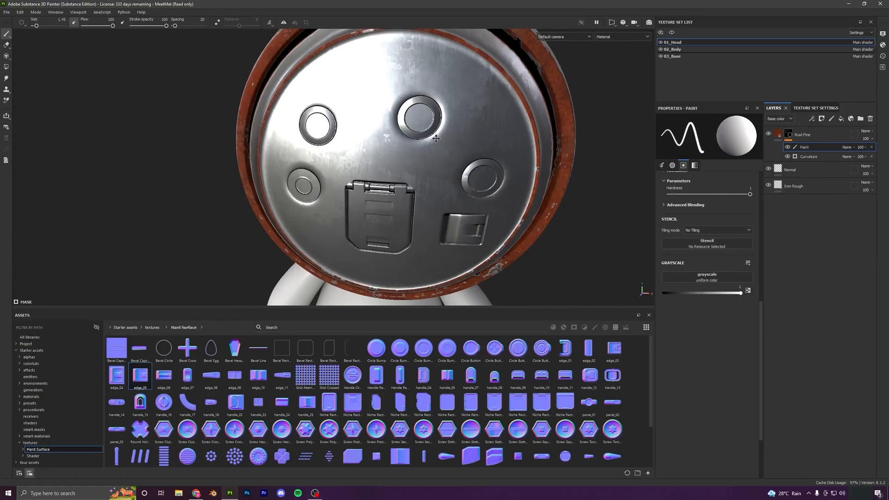
- Try to hand-paint rust around the inner ring of the upper-right circle bump with a brush size of about 0.6
scroll(426, 157, up, 5)
key(bracketleft)
key(bracketleft)
key(bracketleft)
key(bracketleft)
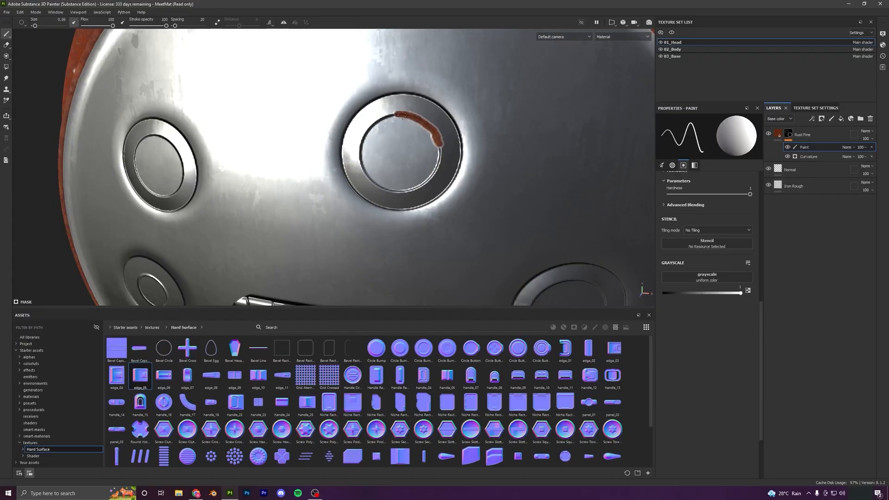
drag(402, 117, 382, 120)
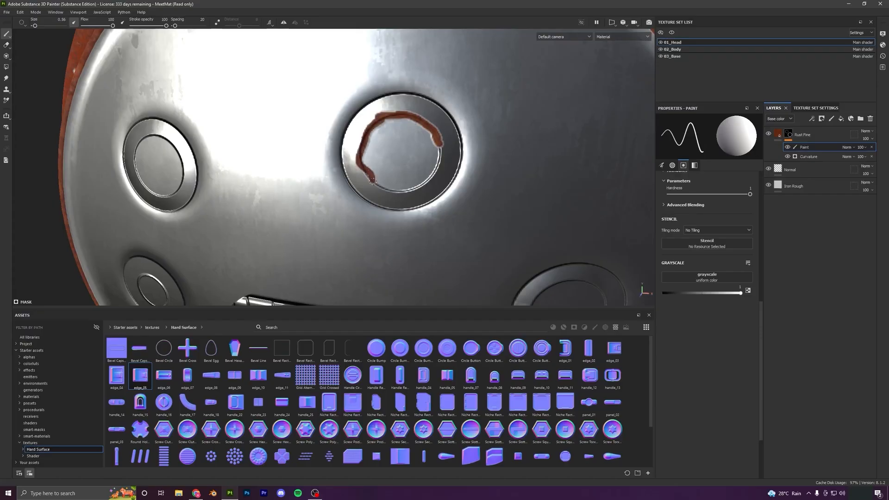
mouse_move(409, 192)
mouse_down()
mouse_move(440, 151)
mouse_move(401, 163)
mouse_move(471, 204)
mouse_up()
- Delete the paint effect from the Rust Fine layer's mask
scroll(413, 137, down, 8)
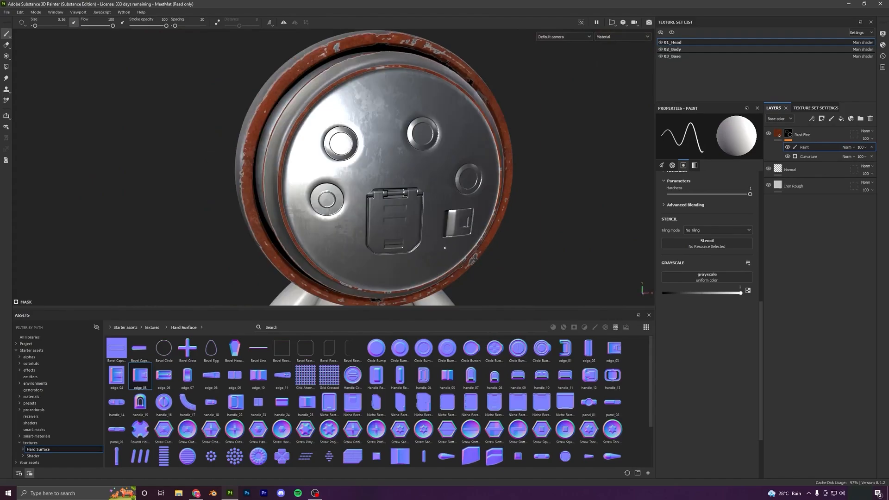
alt+drag(445, 248, 433, 152)
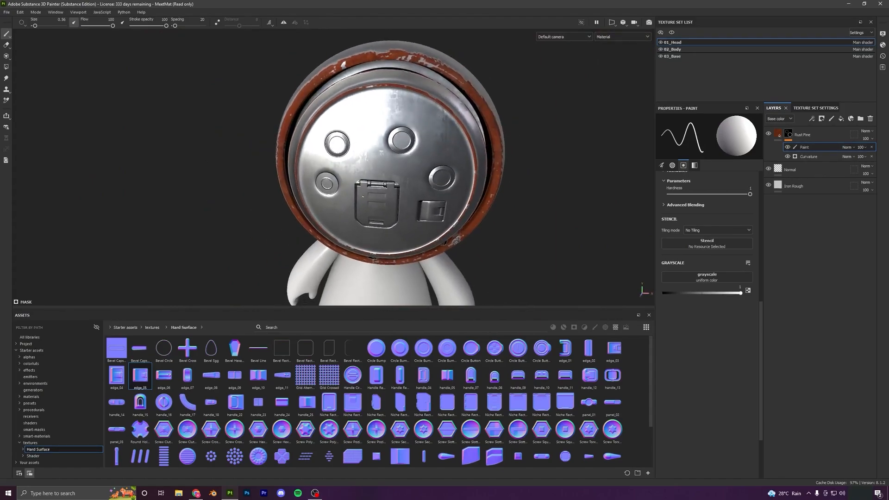
alt+drag(372, 209, 428, 204)
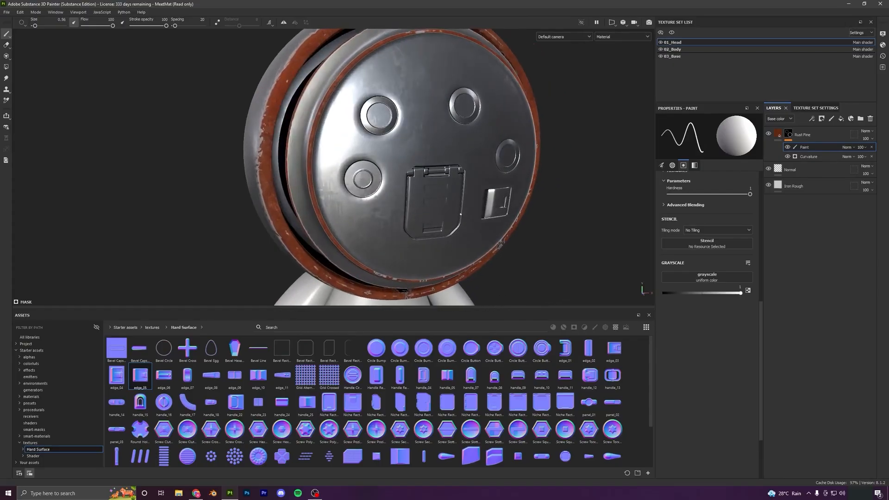
key(Delete)
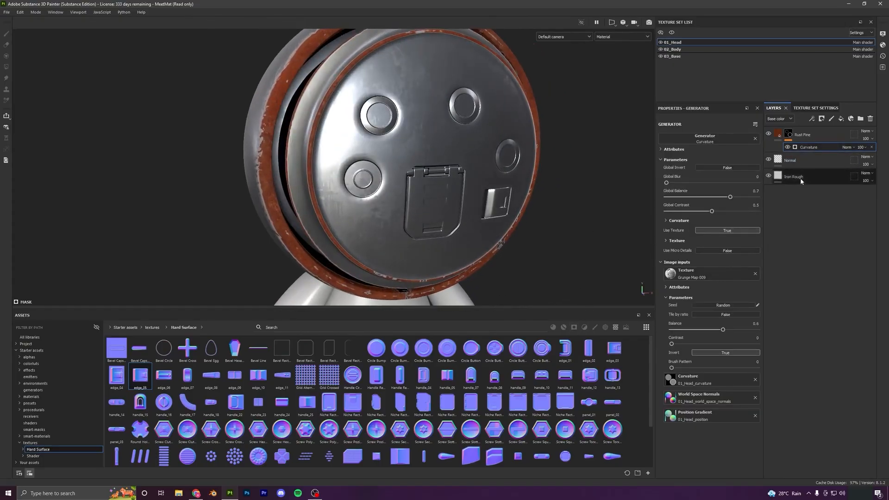
- Add an anchor point to the Normal paint layer
click(805, 162)
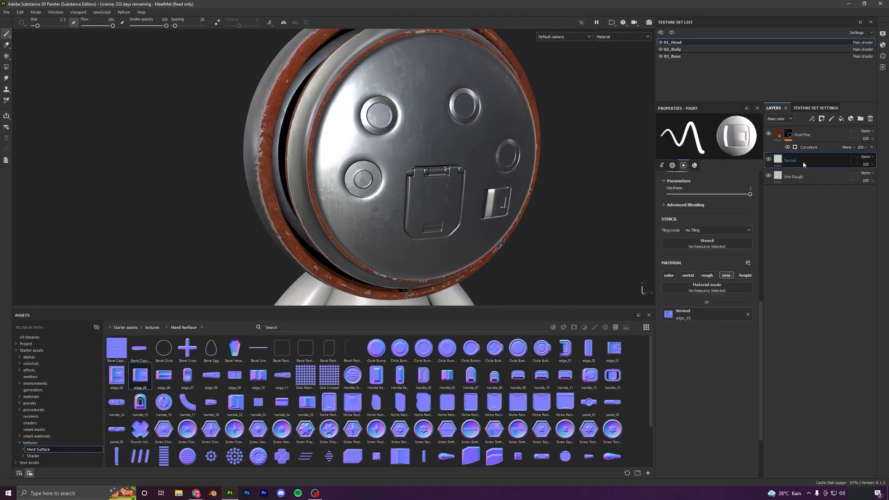
click(812, 119)
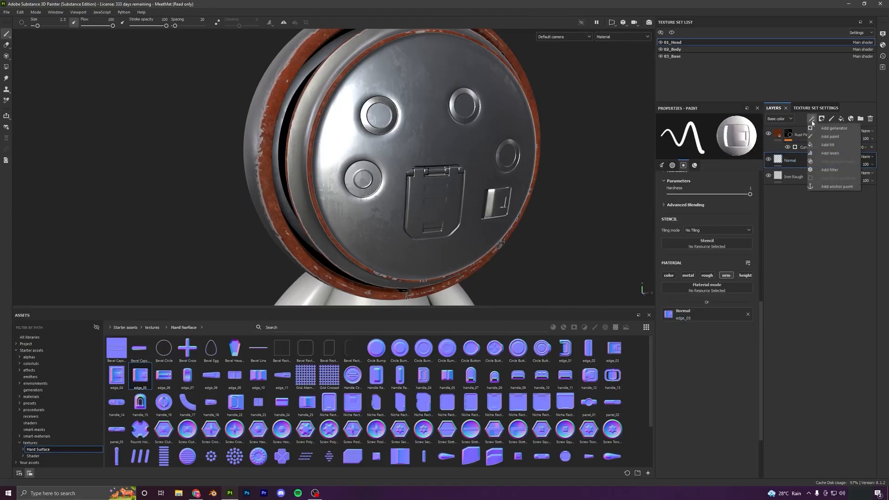
click(827, 183)
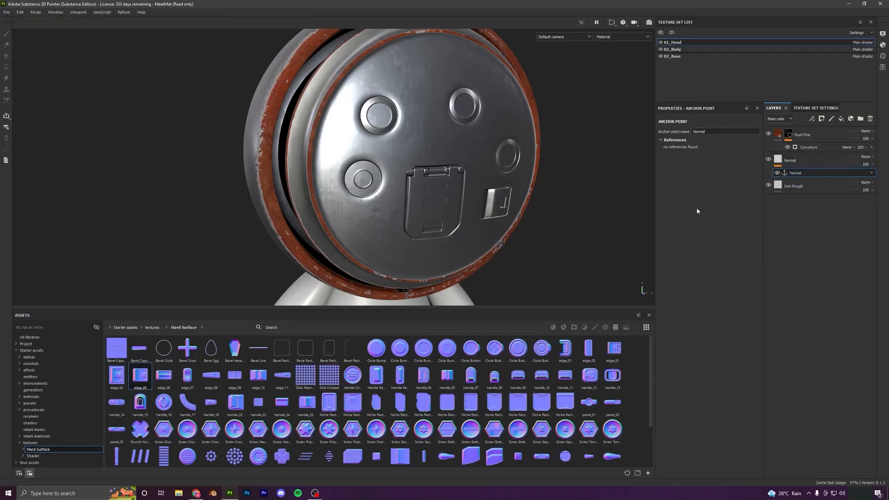
- Enable Use Micro Details in the Curvature generator of the Rust Fine mask
click(803, 149)
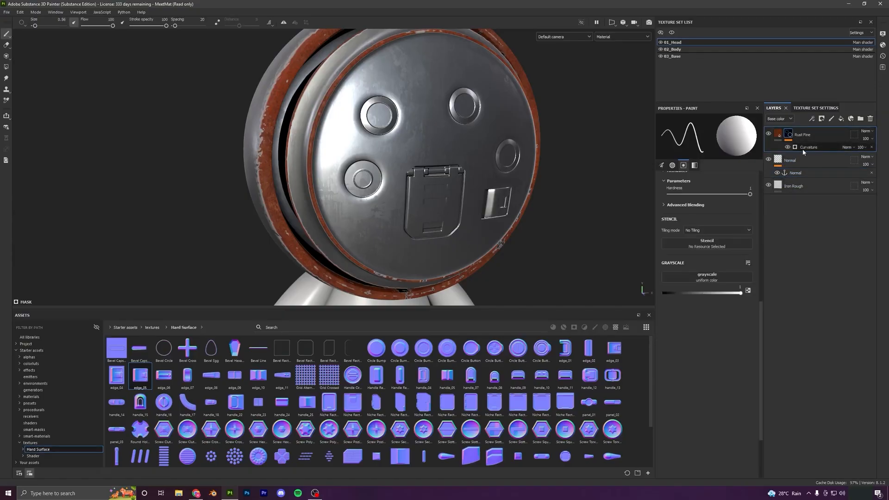
click(804, 149)
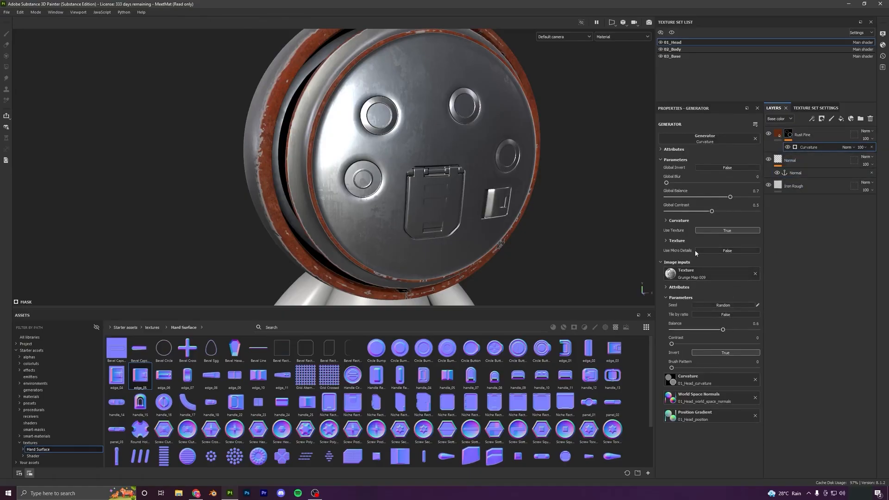
click(726, 251)
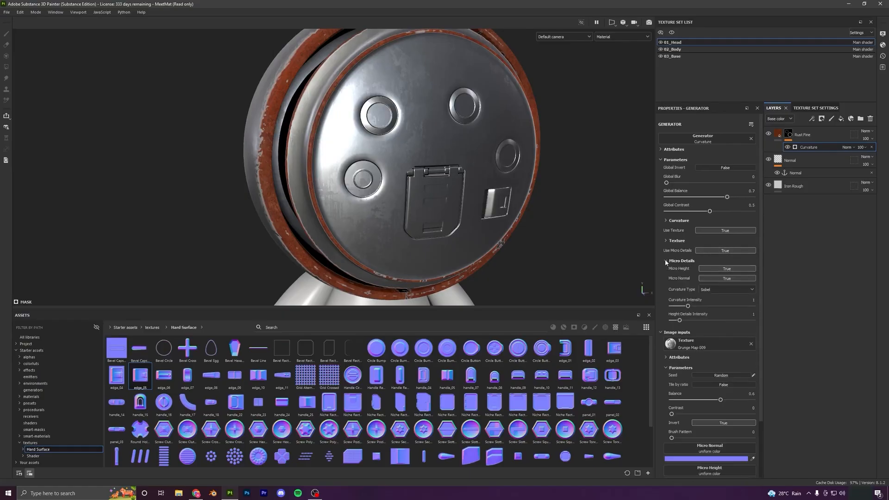
click(711, 251)
click(714, 252)
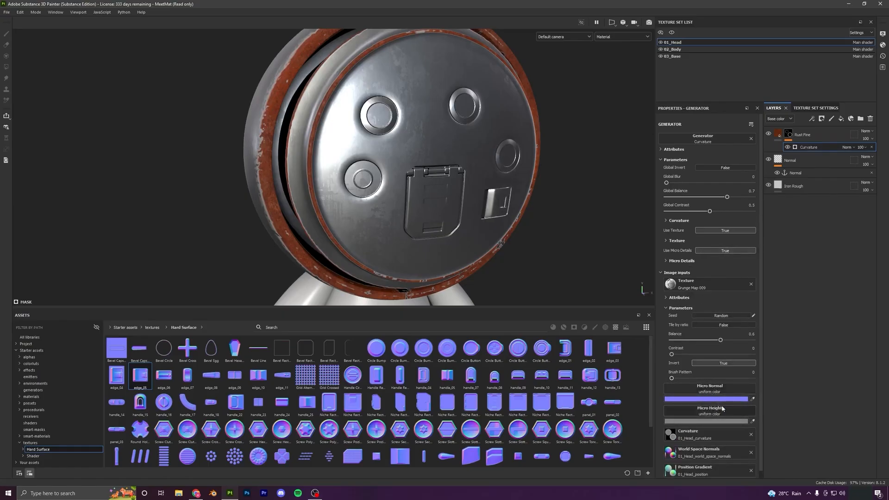
alt+drag(507, 229, 388, 125)
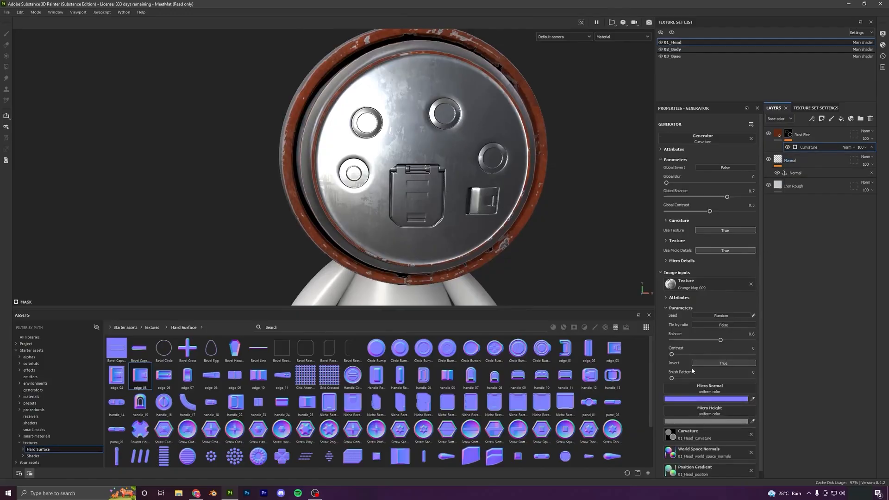
- Assign the Normal anchor point to the generator's Micro Normal input and set its referenced channel to Normal
scroll(733, 377, down, 1)
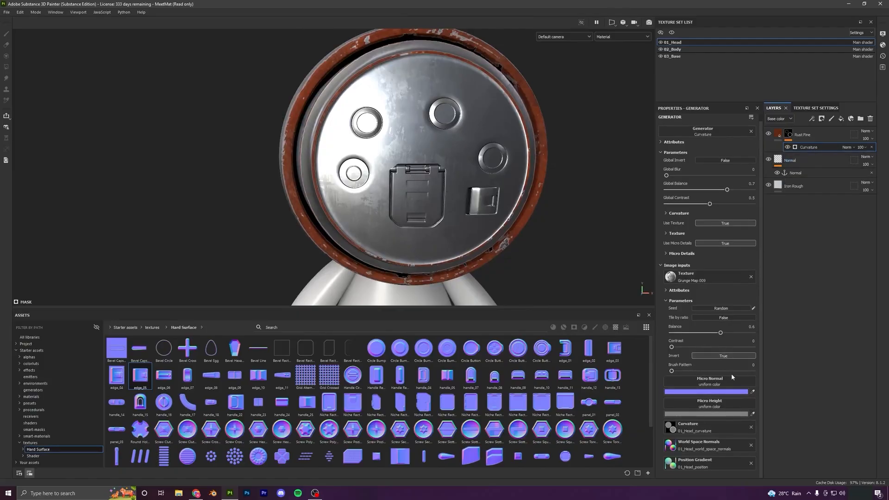
click(705, 383)
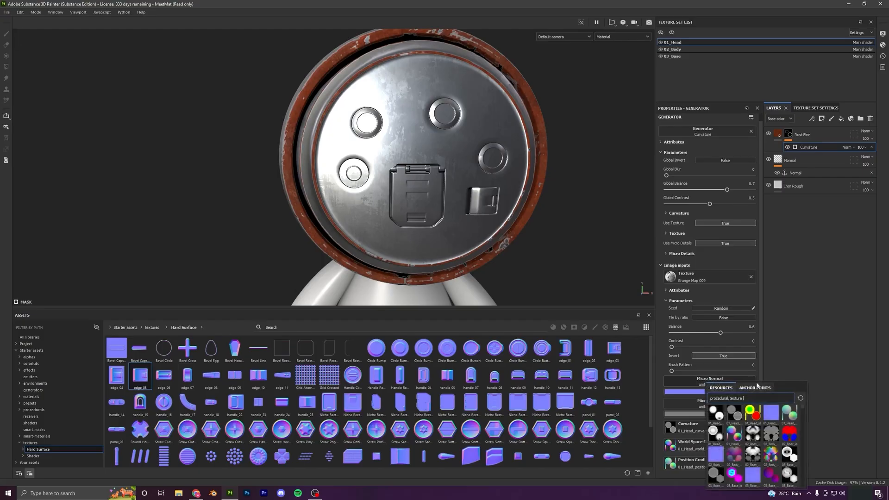
click(755, 388)
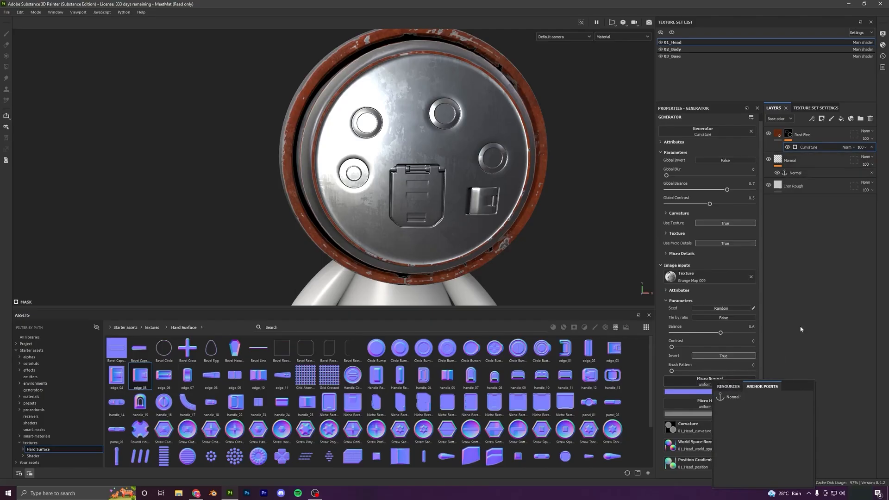
click(740, 398)
alt+drag(482, 240, 512, 242)
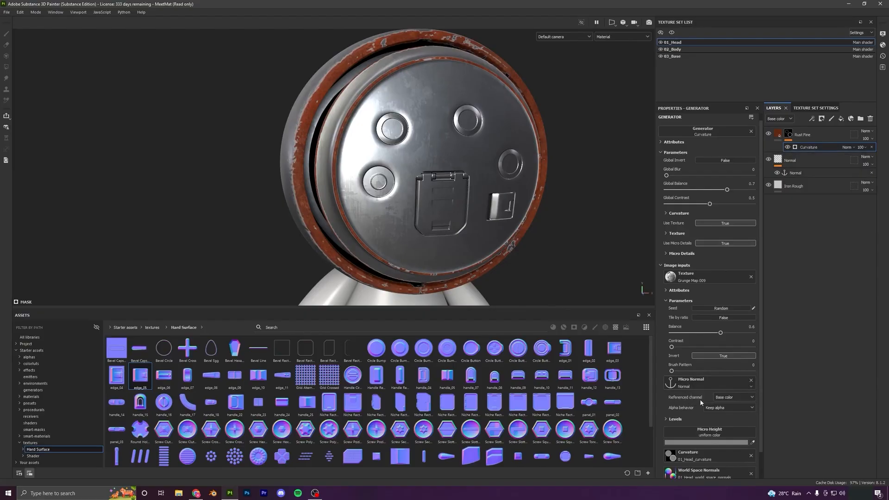
click(725, 398)
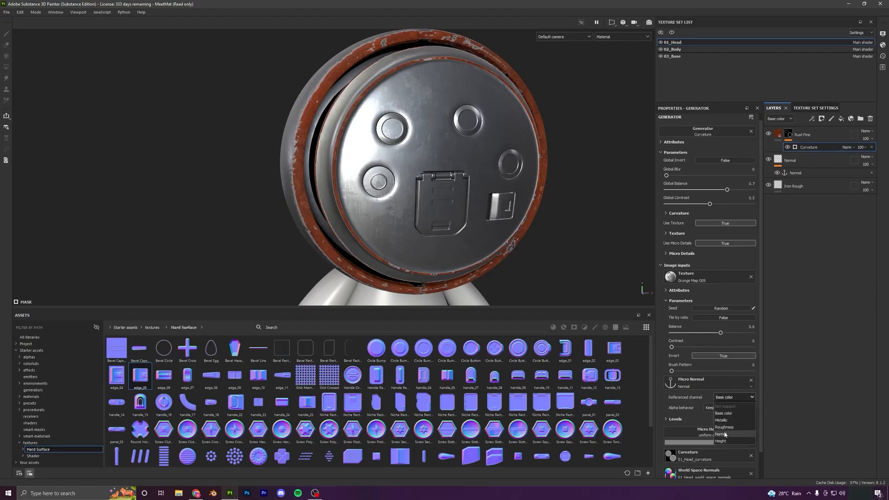
click(721, 435)
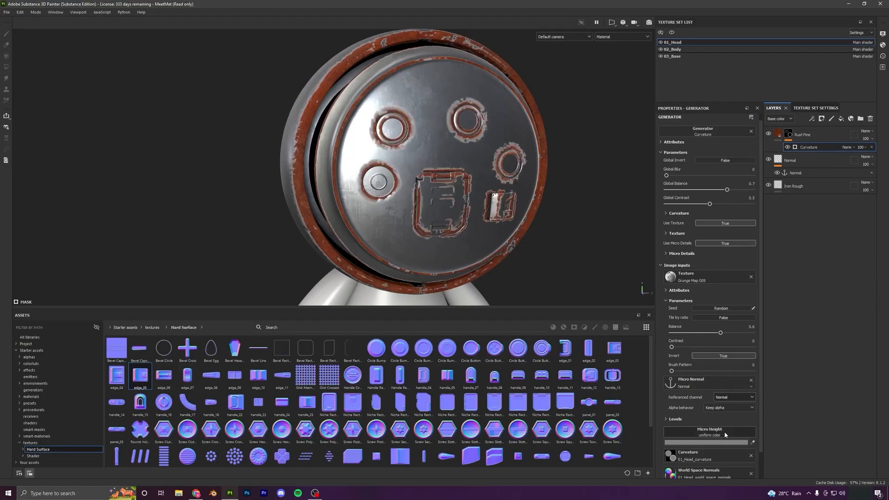
- Examine the rust around the stamped bumps and hatch, and review the Curvature generator's settings on the Rust Fine mask
alt+drag(487, 239, 463, 227)
scroll(457, 221, down, 3)
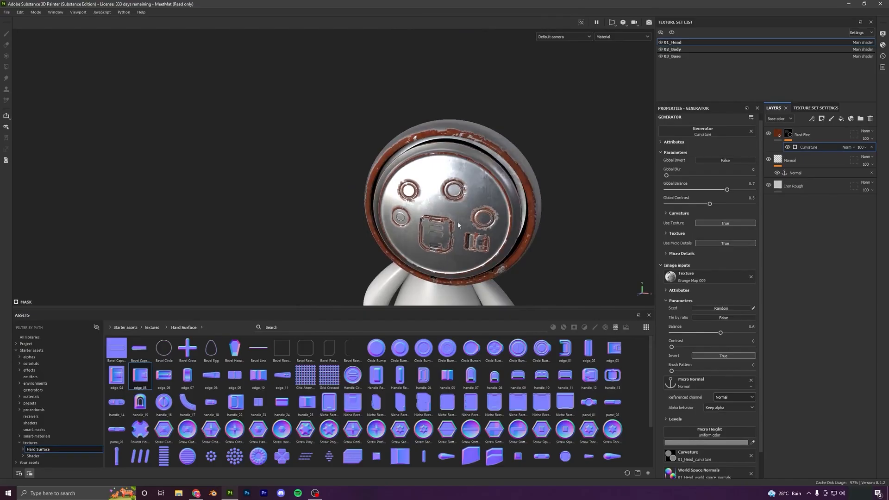
scroll(501, 170, up, 5)
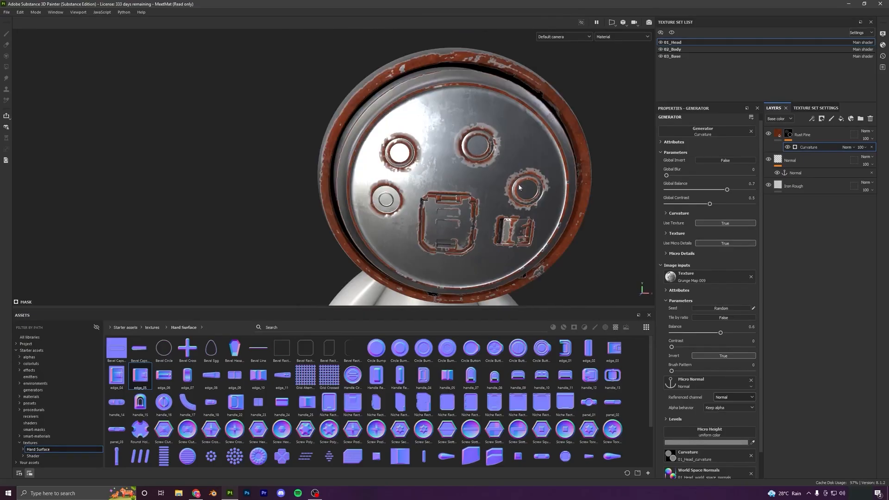
alt+drag(519, 184, 492, 186)
scroll(475, 146, up, 4)
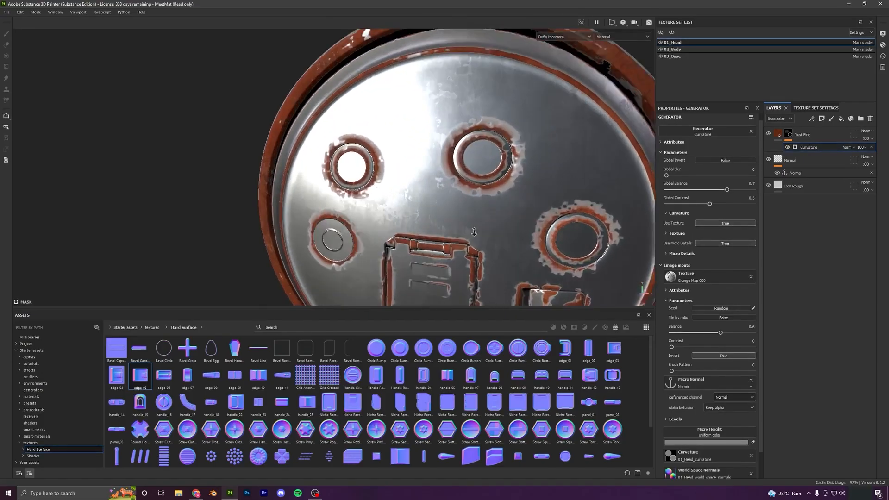
click(778, 161)
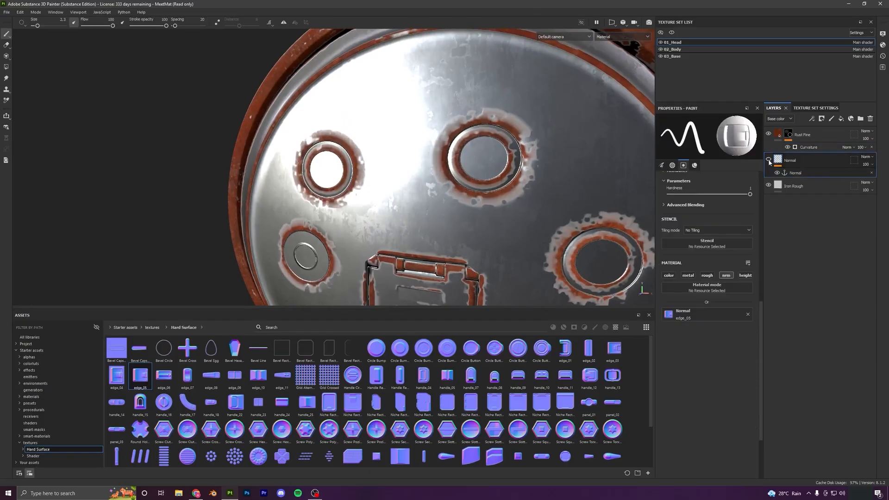
click(806, 148)
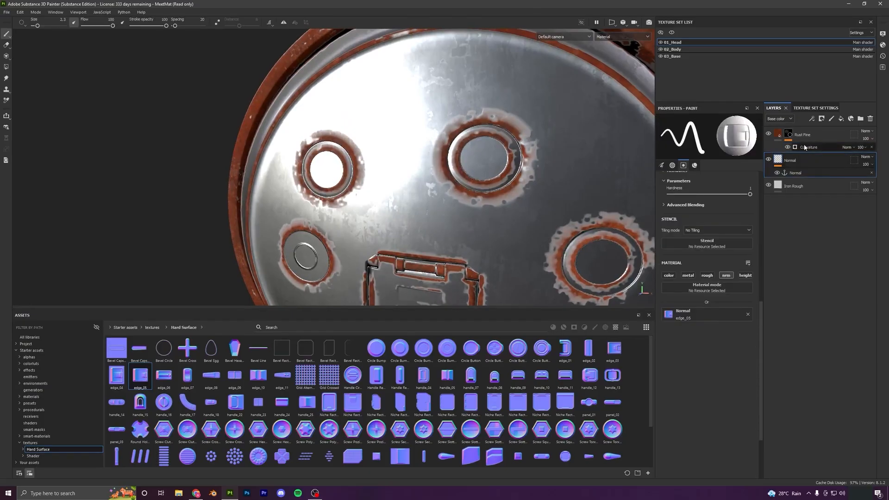
scroll(738, 250, down, 2)
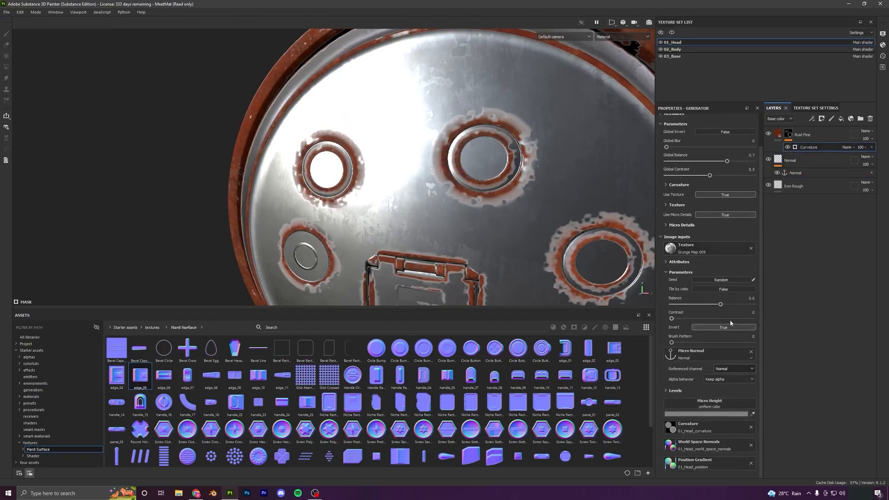
- Set the Curvature Intensity of the Curvature generator's micro details to 1.6
click(666, 225)
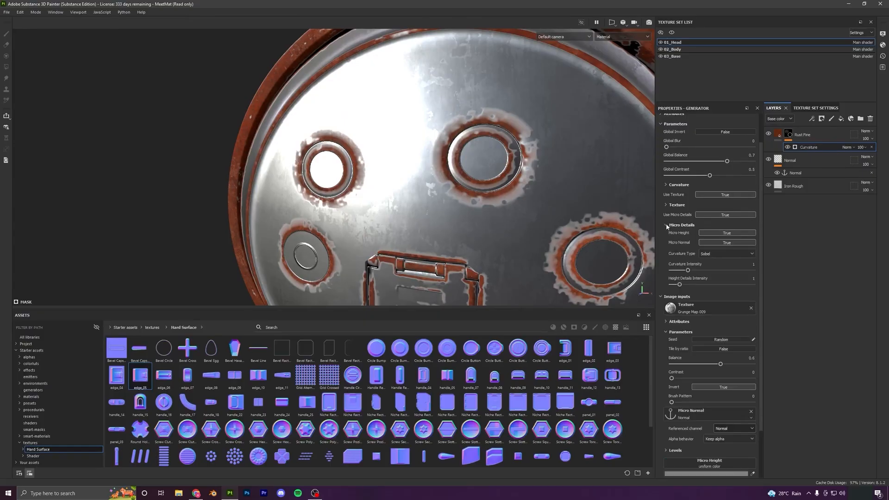
drag(721, 272, 699, 273)
scroll(709, 232, up, 2)
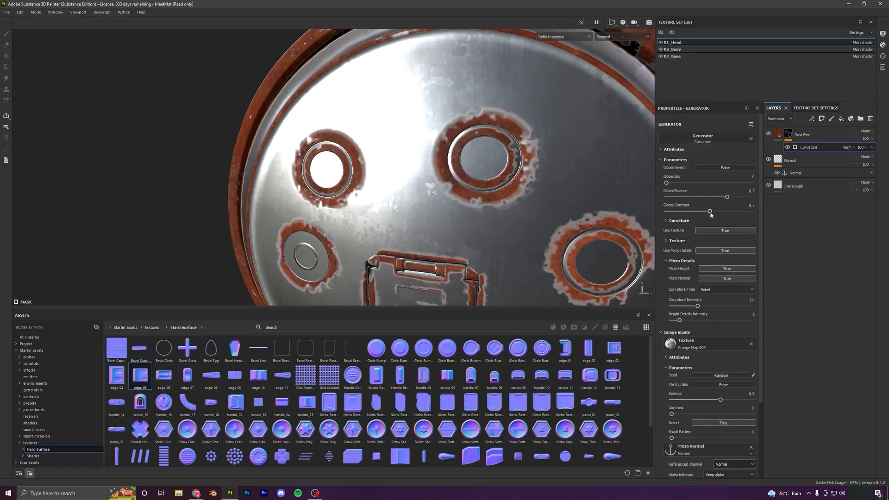
- Adjust the Curvature generator's Global Balance to 0.66 while checking the rust around the stamped details
drag(728, 199, 721, 198)
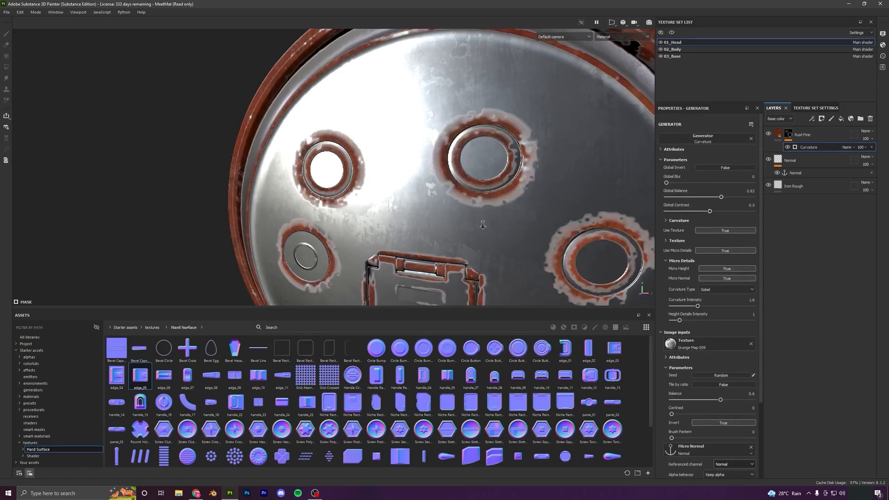
scroll(465, 126, down, 5)
scroll(465, 127, down, 3)
scroll(464, 127, up, 1)
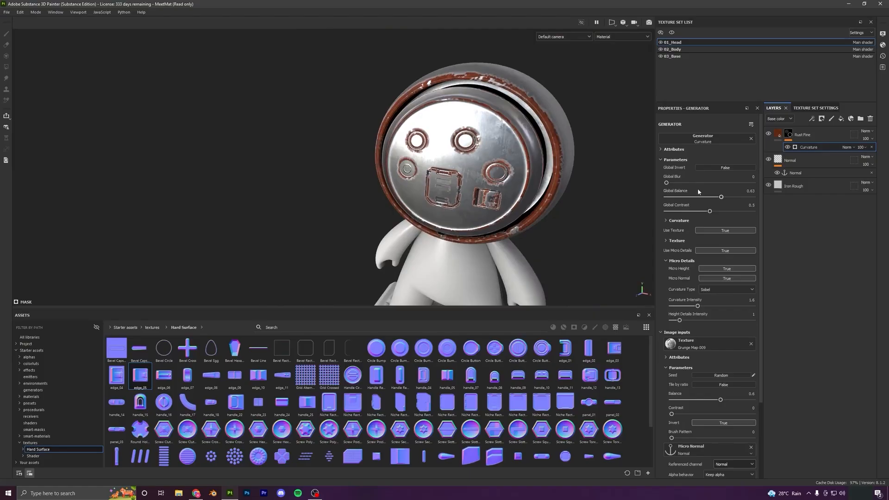
drag(719, 198, 715, 198)
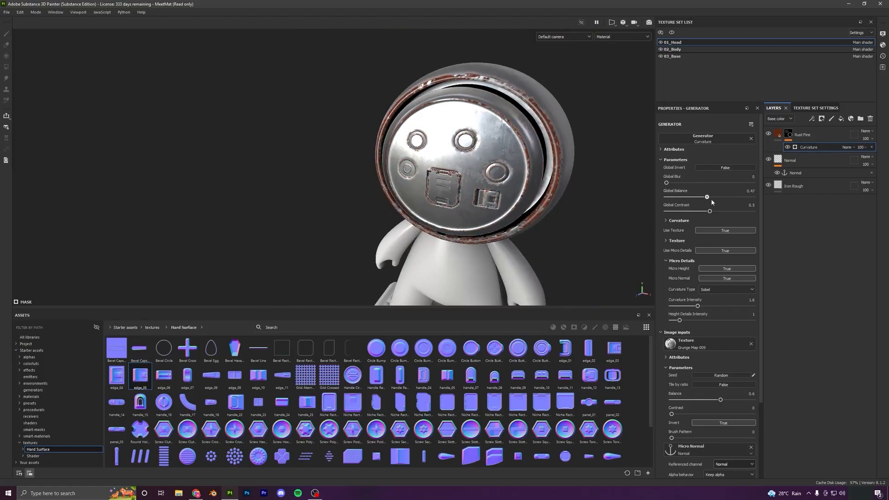
scroll(464, 153, up, 3)
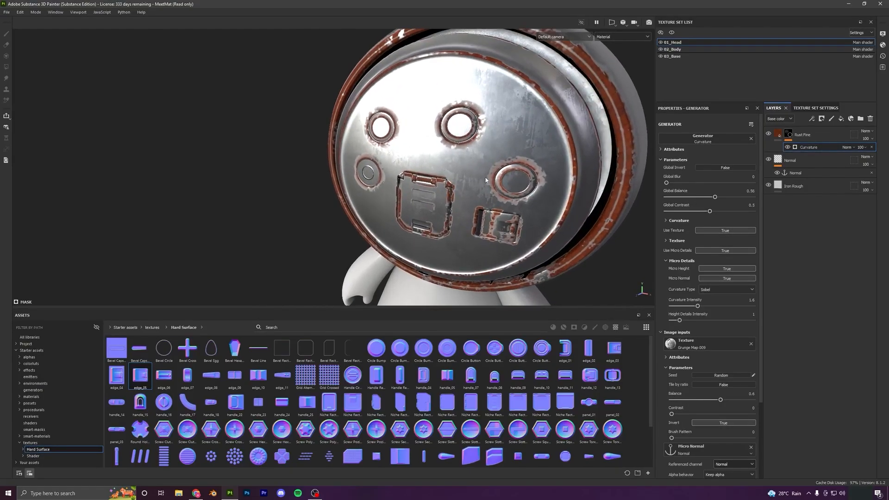
alt+drag(485, 180, 492, 179)
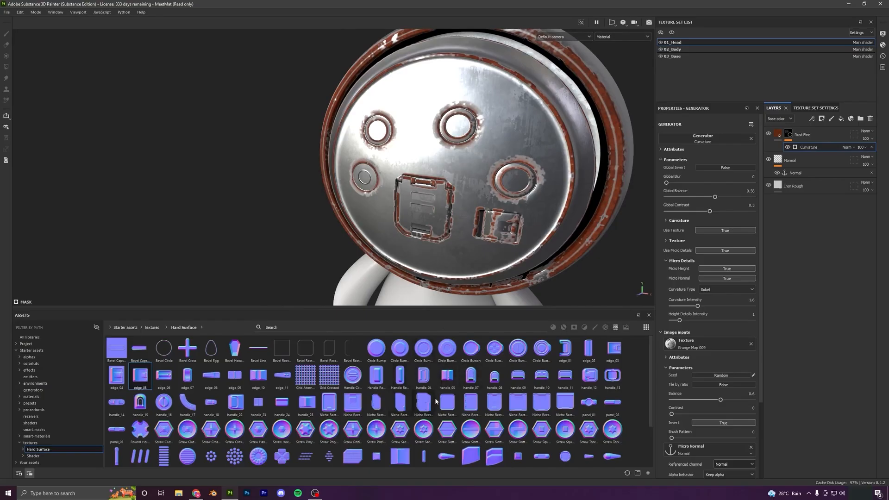
drag(714, 199, 725, 223)
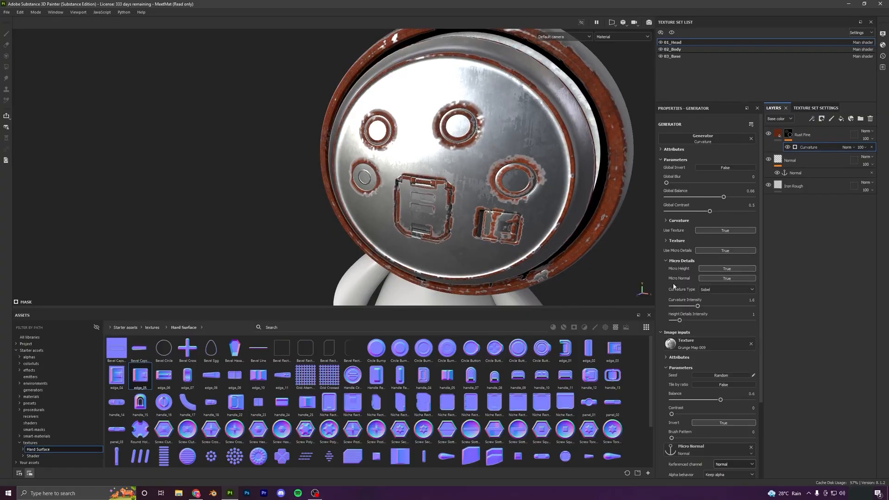
- Turn the Curvature generator's Micro Normal option off and back on to compare the rust around the stamped details
click(713, 278)
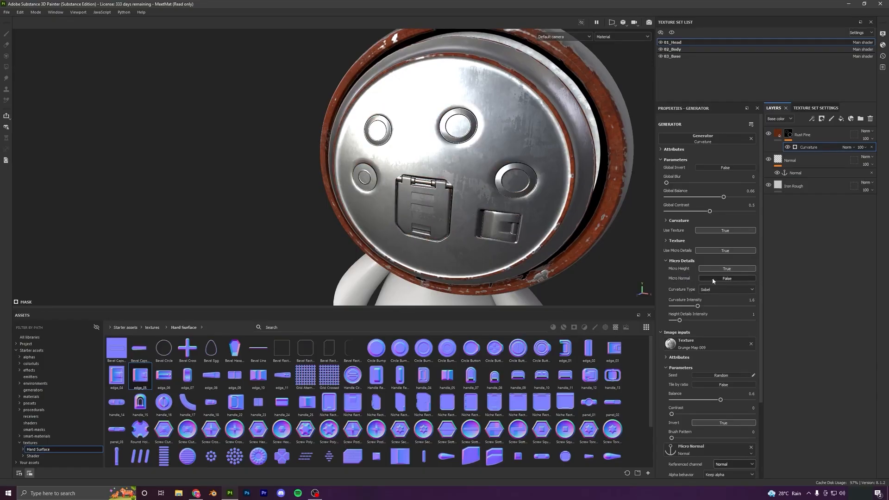
click(713, 280)
click(713, 279)
alt+drag(417, 186, 507, 182)
alt+right_drag(507, 183, 555, 255)
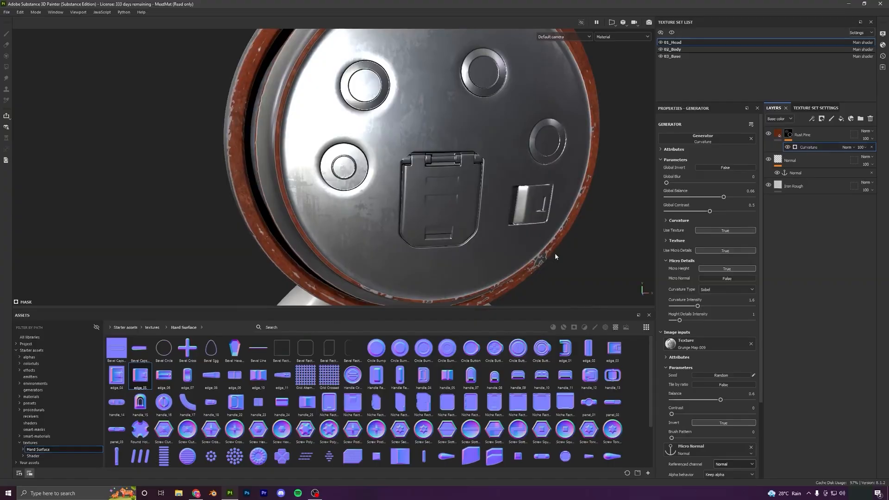
click(709, 279)
scroll(399, 112, down, 3)
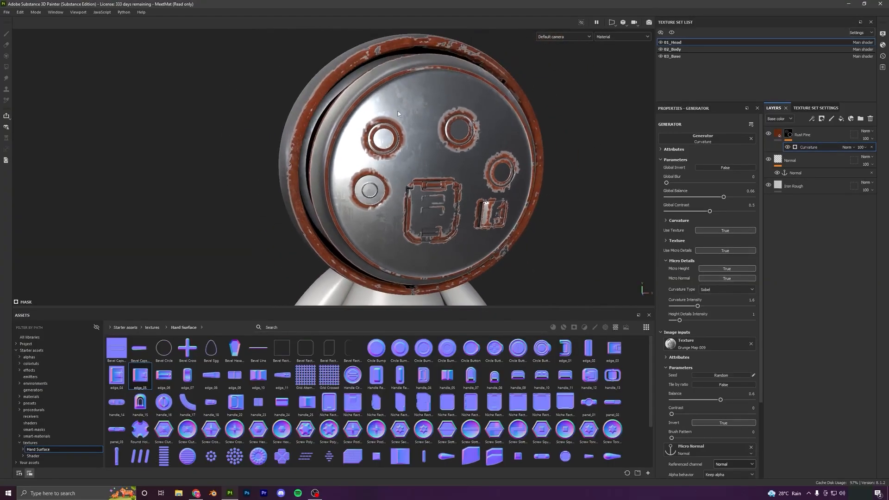
- Stamp the handle_04 hard-surface normal on the side of the head in the Normal paint layer
alt+drag(398, 111, 526, 198)
mouse_move(724, 198)
mouse_down()
mouse_move(712, 200)
mouse_move(724, 202)
mouse_up()
alt+right_drag(474, 240, 447, 205)
mouse_move(447, 204)
alt+mouse_down()
mouse_move(468, 205)
mouse_move(444, 199)
alt+mouse_up()
click(779, 160)
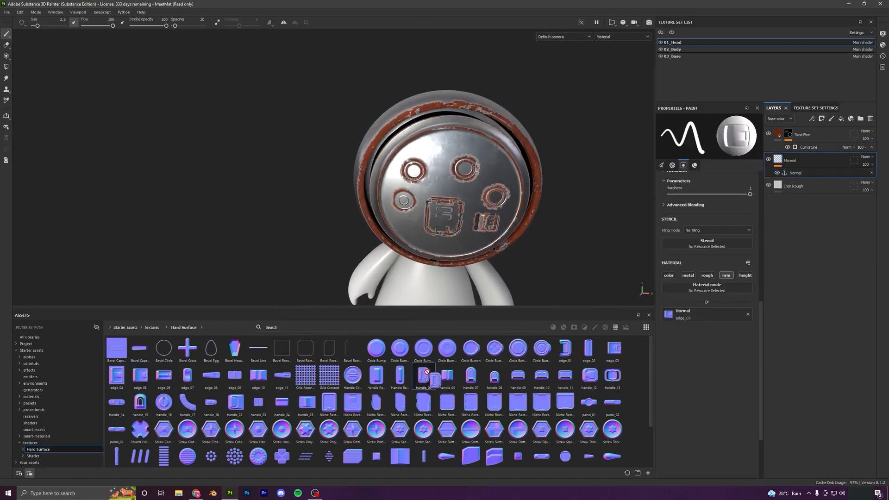
drag(424, 381, 702, 320)
mouse_move(507, 214)
alt+mouse_down()
mouse_move(410, 179)
mouse_move(369, 184)
mouse_move(349, 213)
alt+mouse_up()
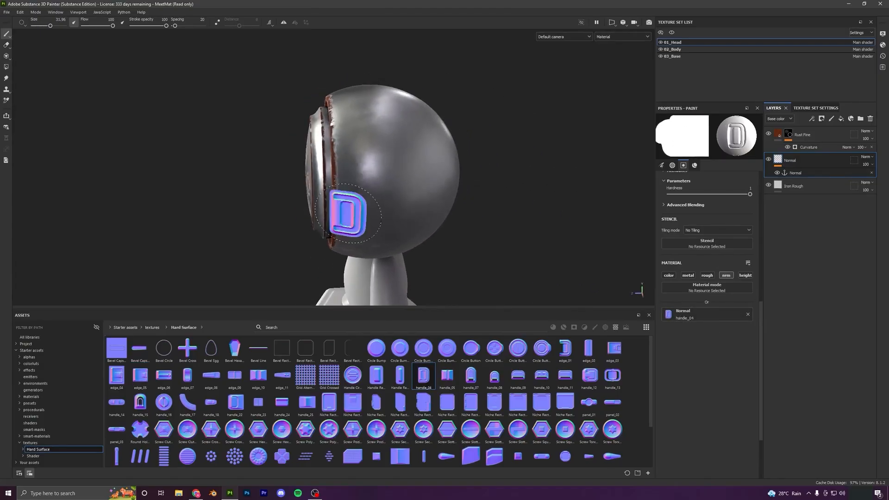
click(393, 181)
mouse_move(498, 225)
alt+mouse_down()
mouse_move(404, 218)
mouse_move(565, 198)
alt+mouse_up()
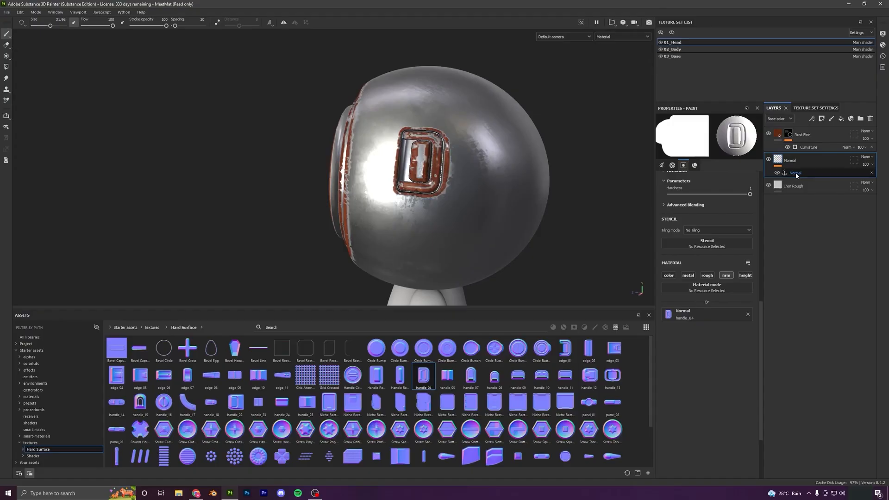
- Review the Curvature generator's image inputs and the Normal anchor point's references, and examine the rust around the handle stamp
click(806, 148)
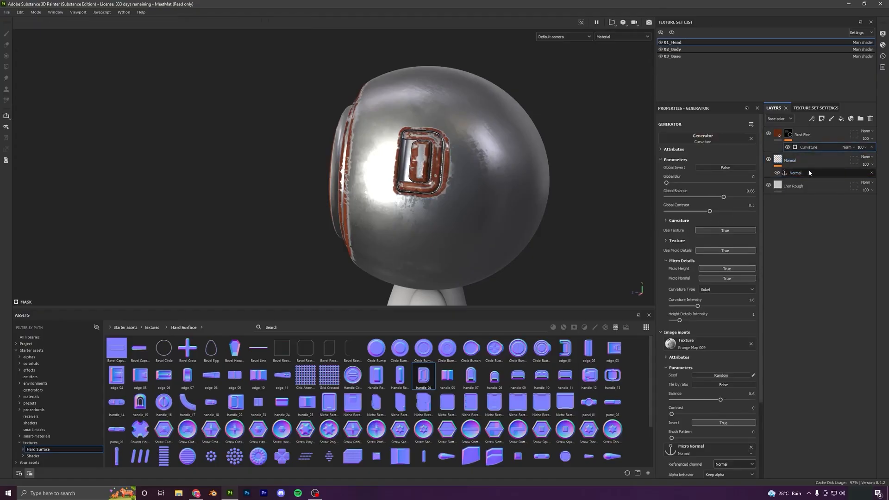
scroll(699, 254, down, 3)
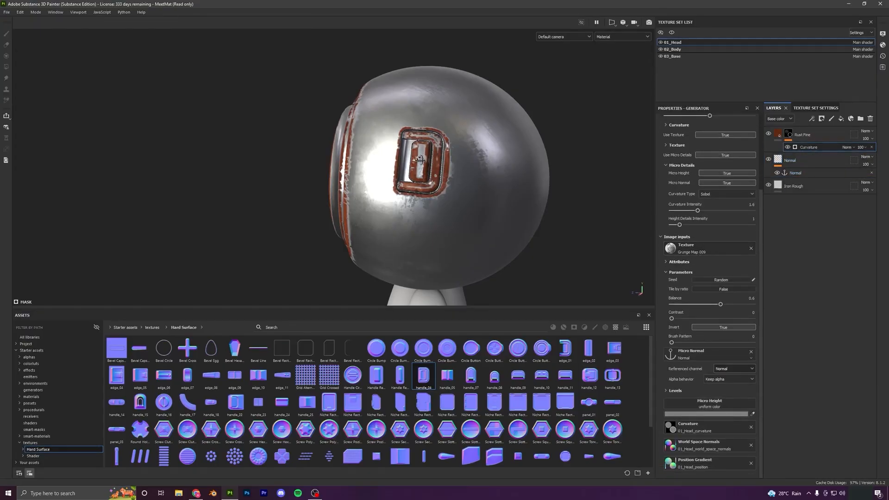
alt+drag(420, 159, 542, 200)
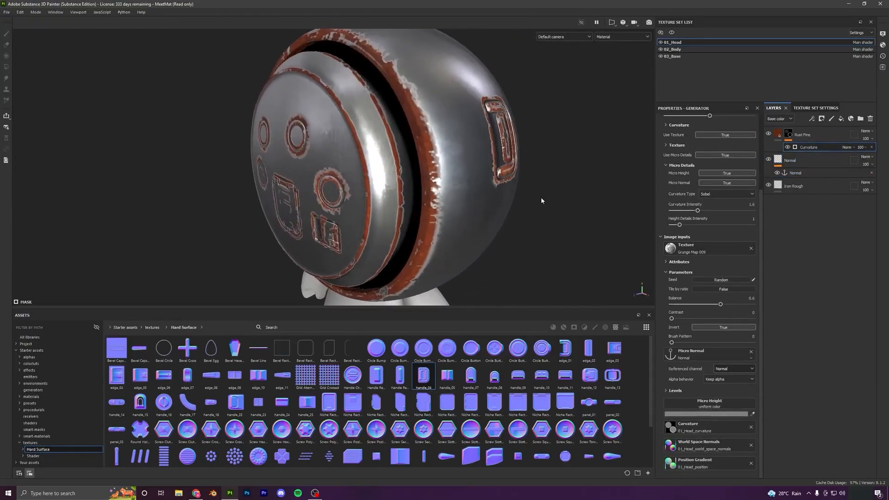
click(801, 171)
alt+drag(626, 165, 553, 169)
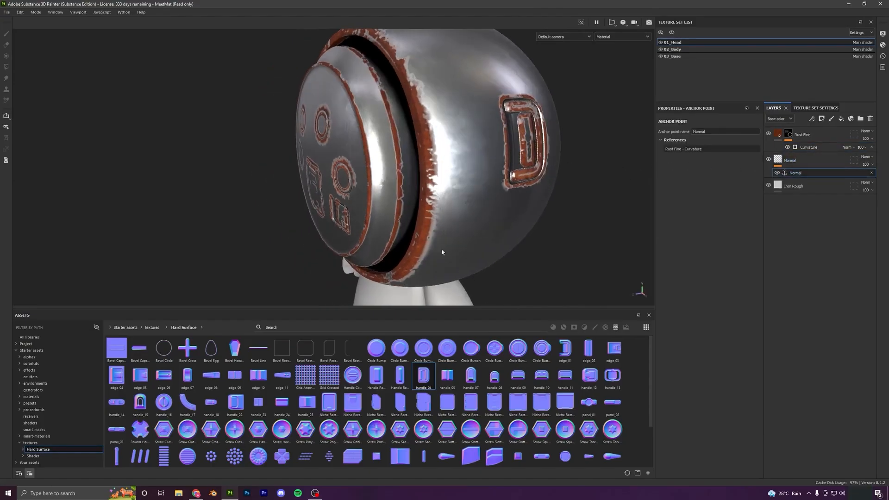
scroll(443, 252, down, 2)
alt+drag(417, 194, 468, 190)
- Stamp the Niche Rectangle Corner Slope Wide normal above the handle on the side of the head in the Normal layer
click(777, 168)
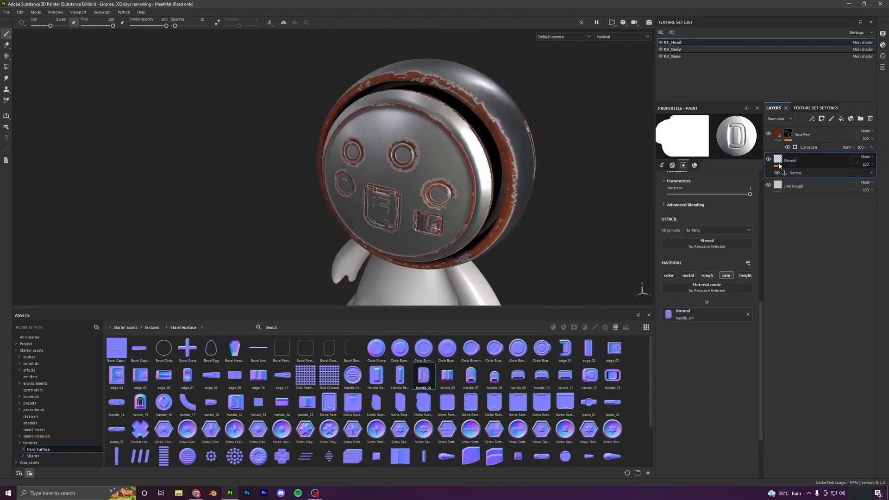
drag(424, 408, 685, 318)
mouse_move(530, 202)
alt+mouse_down()
mouse_move(396, 205)
mouse_move(439, 196)
mouse_move(446, 135)
alt+mouse_up()
click(445, 136)
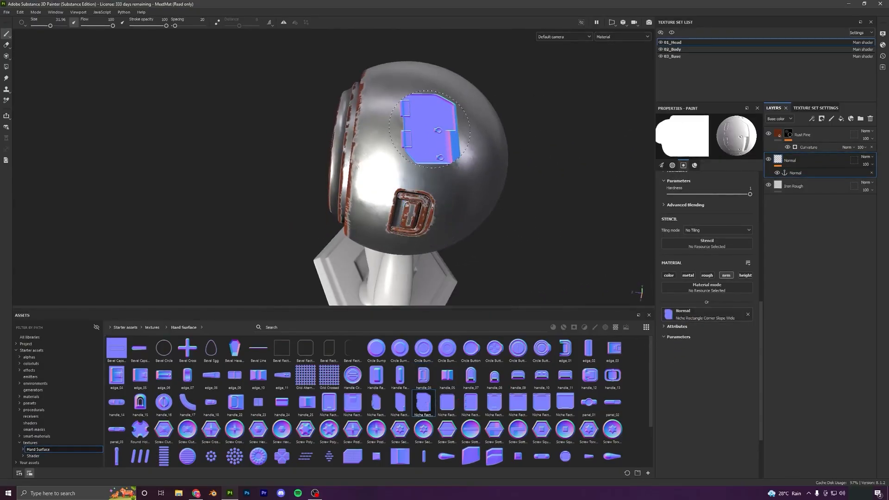
- Stamp the complex wide rounded niche rectangle normal on the opposite side of the head in the Normal layer
mouse_move(505, 223)
alt+mouse_down()
mouse_move(423, 182)
mouse_move(538, 158)
mouse_move(554, 116)
mouse_move(468, 192)
alt+mouse_up()
mouse_move(468, 192)
shift+right_down()
mouse_move(455, 191)
mouse_move(476, 191)
shift+right_up()
mouse_move(356, 404)
mouse_down()
mouse_move(369, 196)
mouse_move(600, 276)
mouse_move(361, 393)
mouse_move(659, 334)
mouse_move(668, 342)
mouse_up()
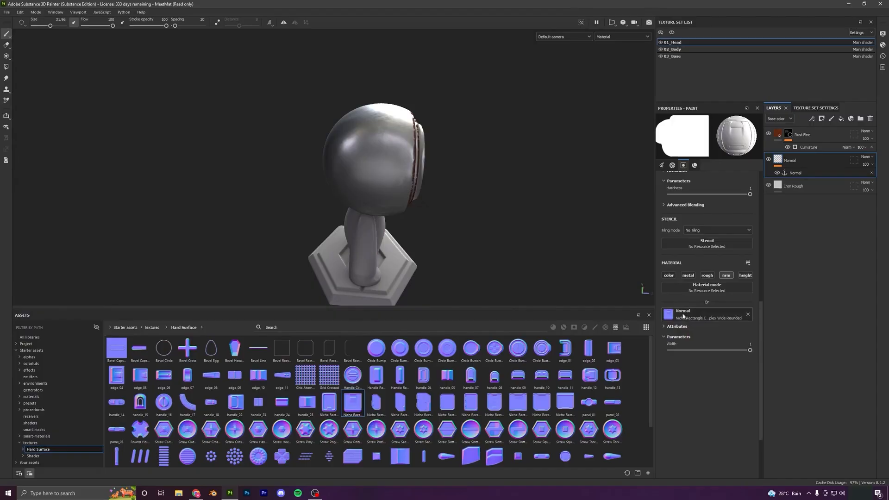
click(377, 169)
mouse_move(377, 168)
alt+mouse_down()
mouse_move(421, 182)
mouse_move(427, 173)
mouse_move(441, 232)
mouse_move(268, 186)
alt+mouse_up()
alt+right_drag(268, 186, 407, 281)
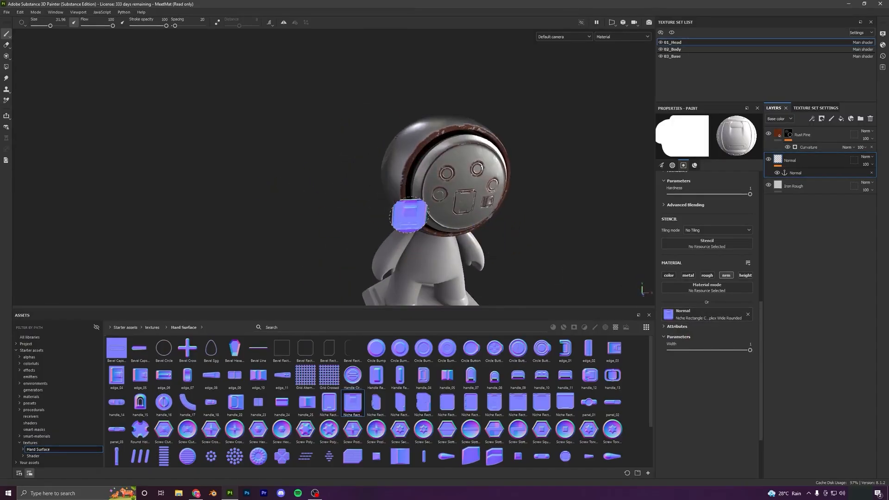
alt+drag(407, 218, 479, 145)
alt+right_drag(479, 145, 415, 197)
alt+drag(415, 197, 501, 204)
alt+right_drag(500, 203, 520, 219)
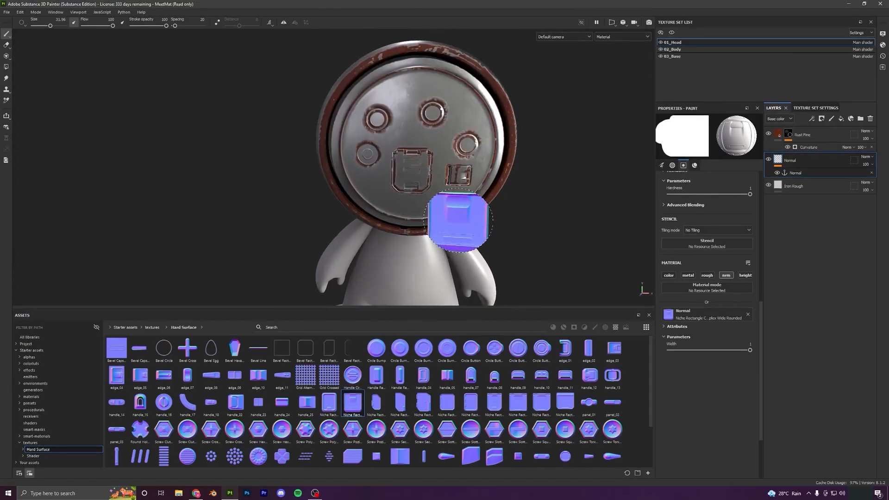
- Remove the Curvature generator from the Rust Fine mask
alt+drag(478, 208, 806, 153)
click(809, 147)
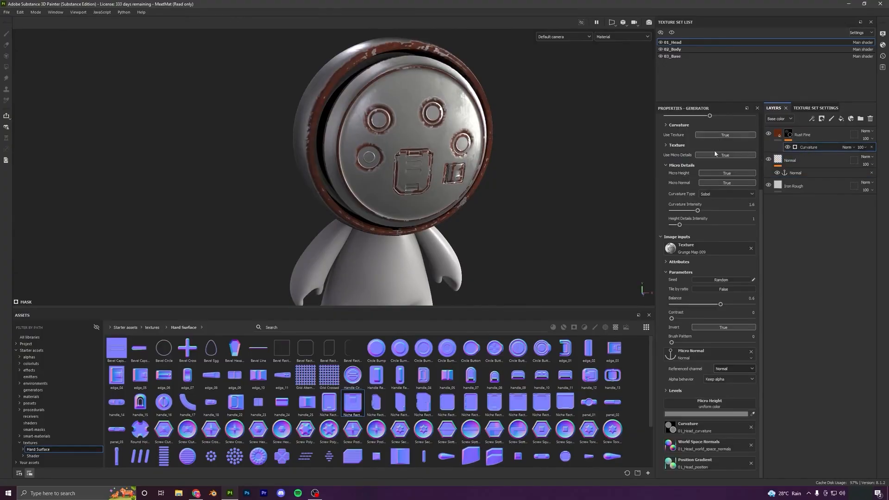
scroll(715, 247, up, 5)
click(871, 148)
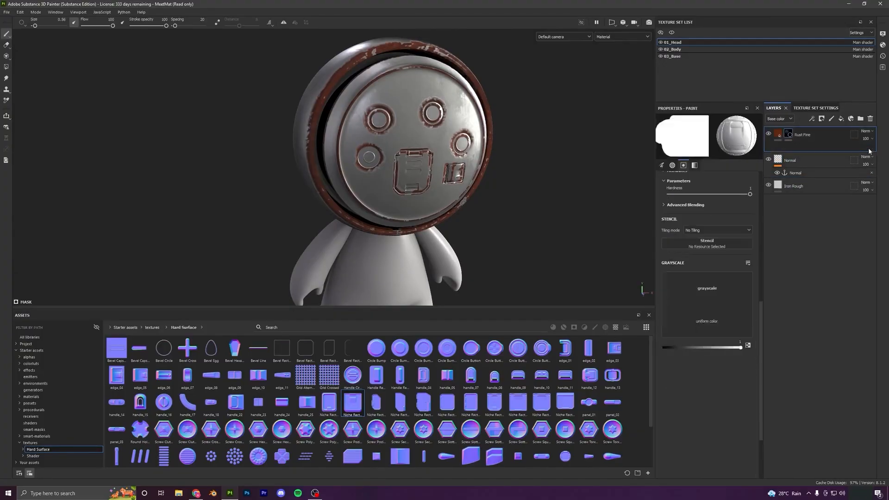
alt+drag(547, 223, 601, 244)
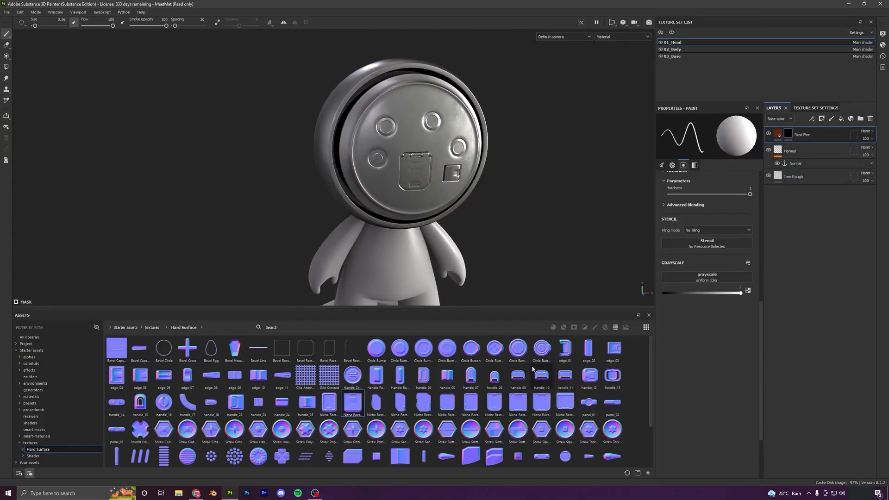
- Add a Metal Edge Wear generator to the Rust Fine mask
click(811, 119)
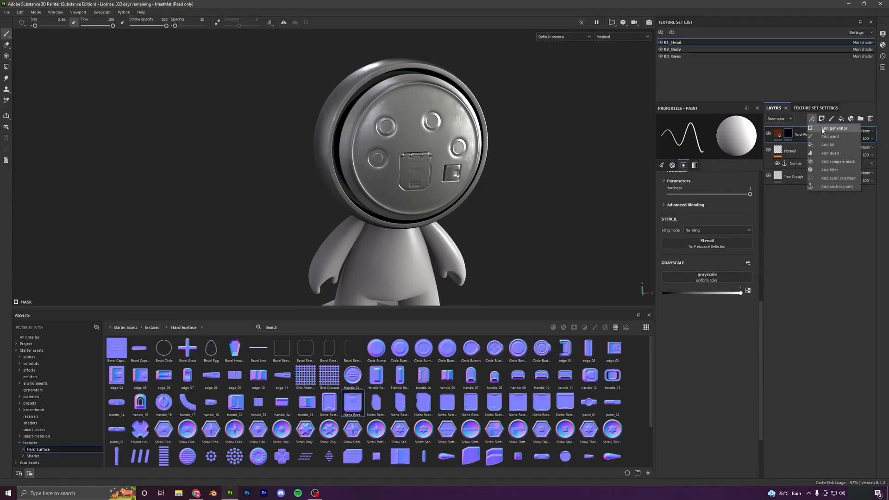
click(824, 128)
click(685, 138)
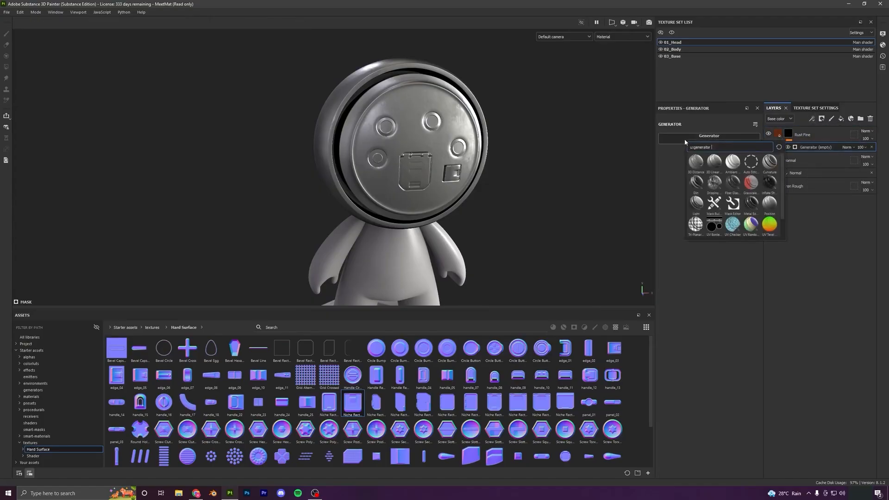
click(751, 204)
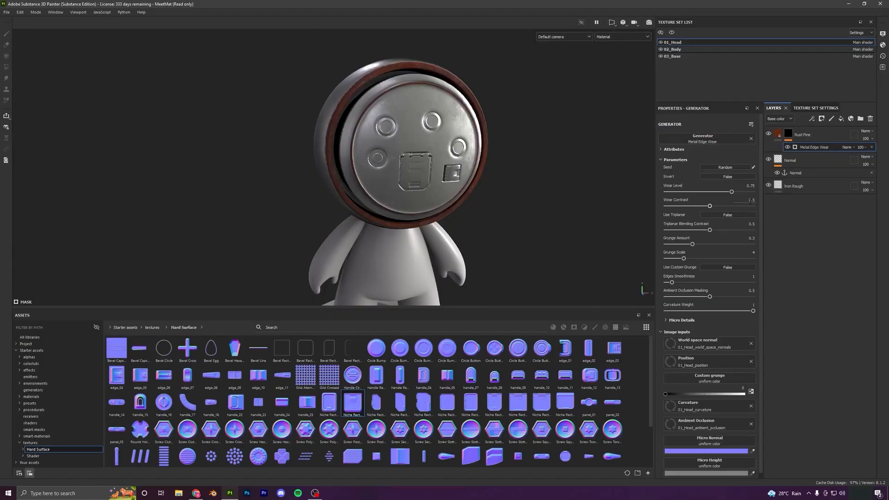
- Assign the Normal anchor point to the Metal Edge Wear generator's Micro Normal input, with Normal as its referenced channel
alt+drag(427, 176, 531, 131)
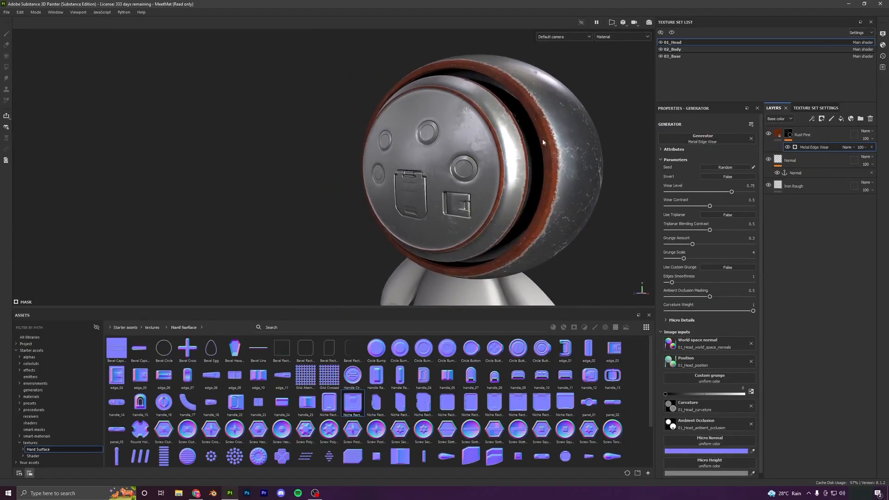
alt+drag(543, 138, 467, 149)
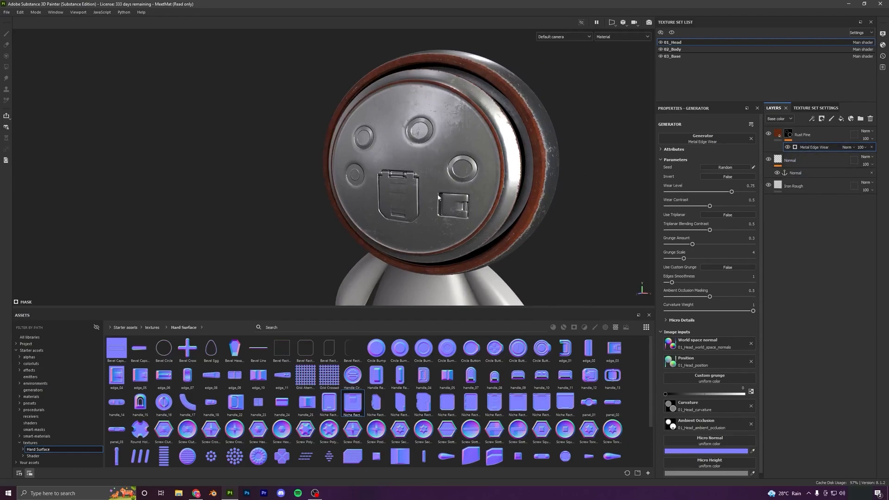
alt+drag(438, 197, 526, 182)
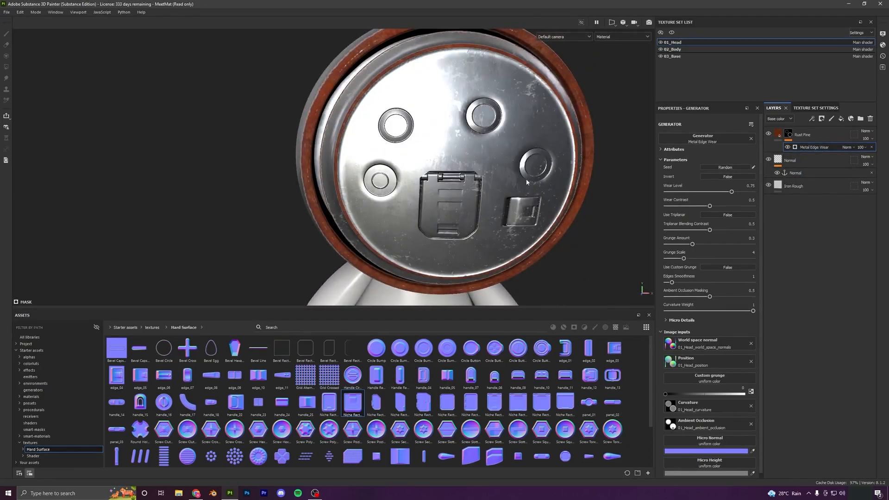
shift+right_drag(520, 182, 623, 178)
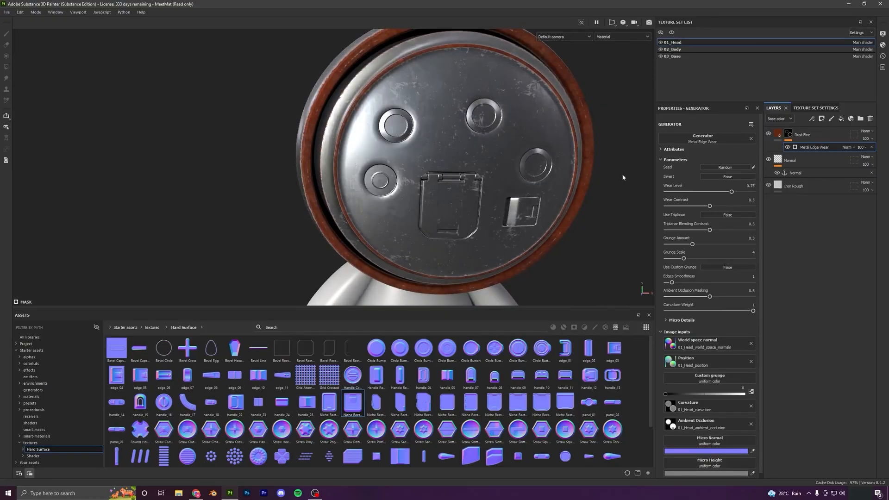
scroll(715, 279, down, 1)
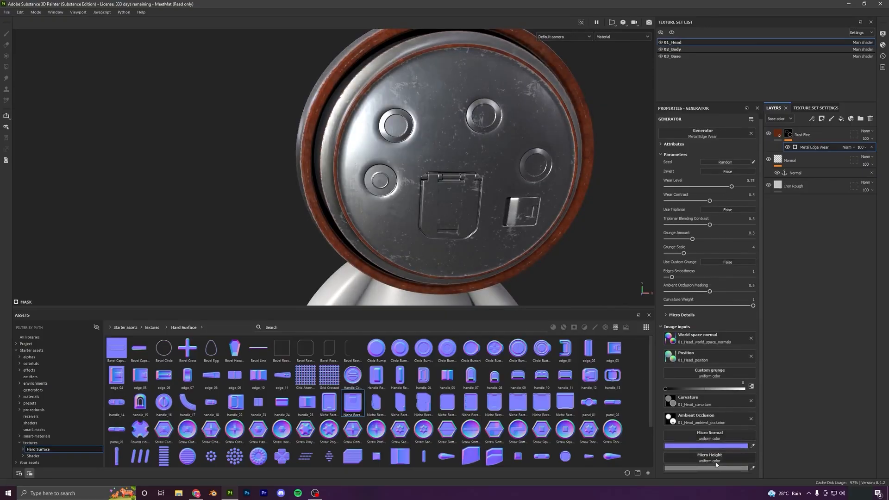
click(718, 438)
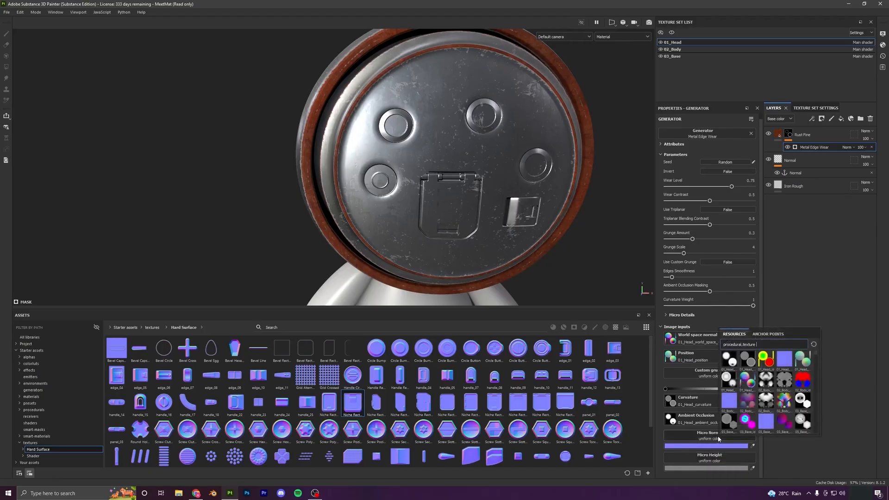
click(768, 334)
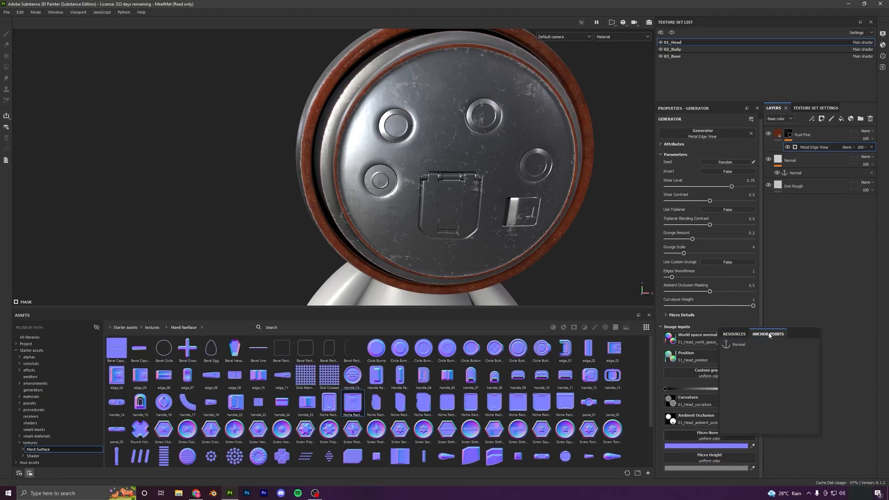
click(737, 348)
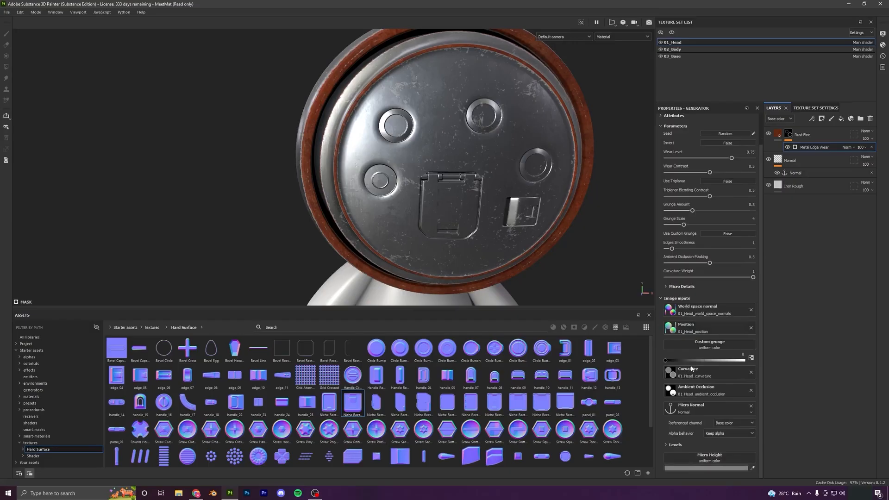
click(731, 423)
click(722, 460)
- Enable Micro Normal in the Metal Edge Wear generator's Micro Details
click(667, 287)
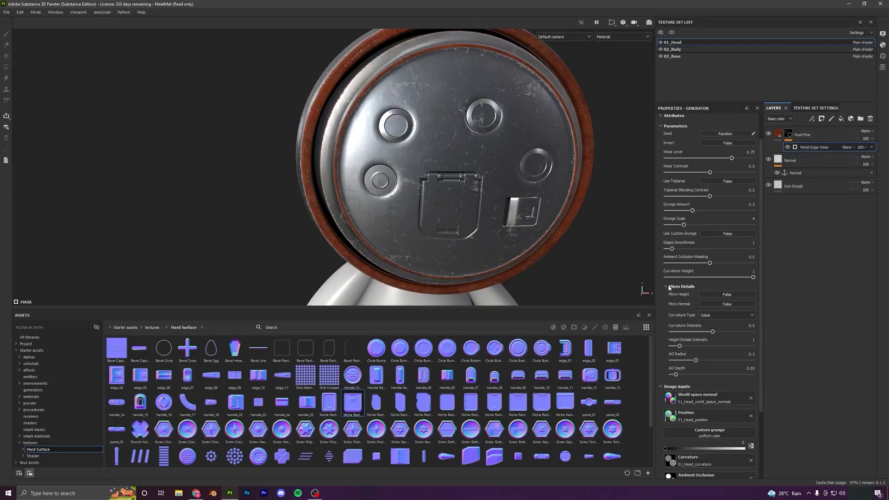
click(724, 306)
alt+drag(468, 176, 442, 186)
- Raise the generator's Curvature Intensity to 0.63 to strengthen the rust around the painted normal details
drag(712, 332, 718, 332)
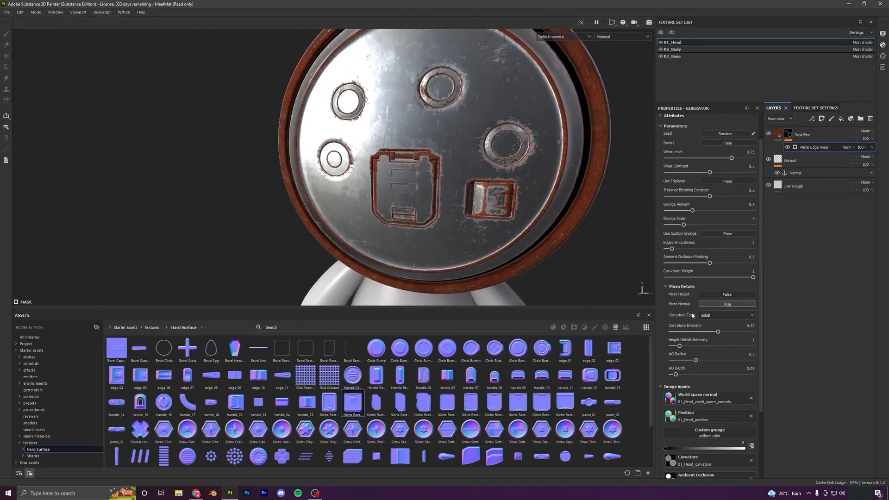
scroll(531, 280, down, 5)
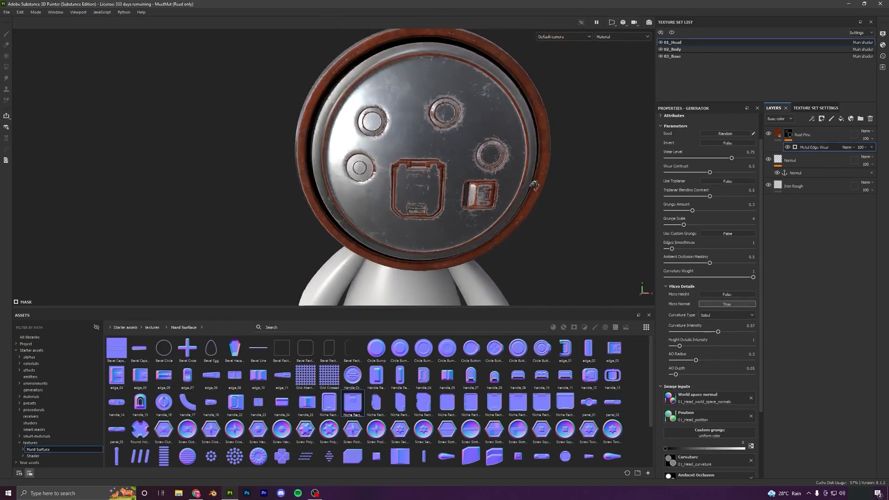
alt+drag(532, 280, 469, 200)
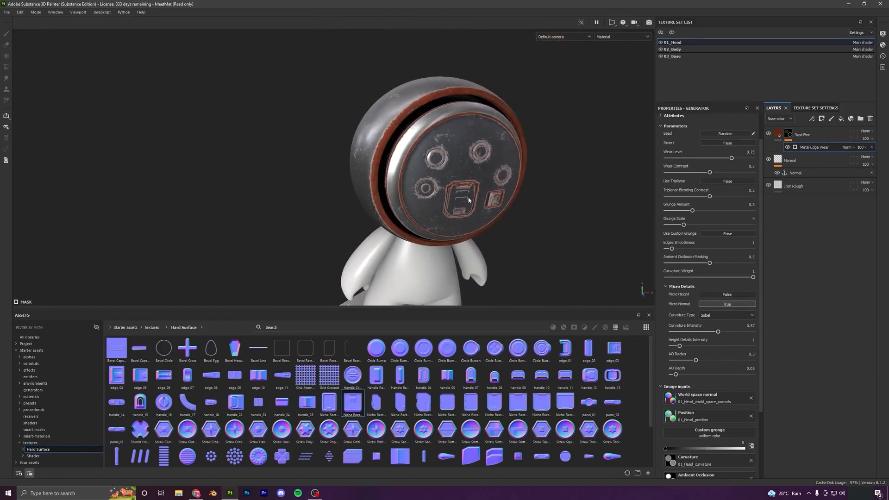
scroll(481, 201, up, 2)
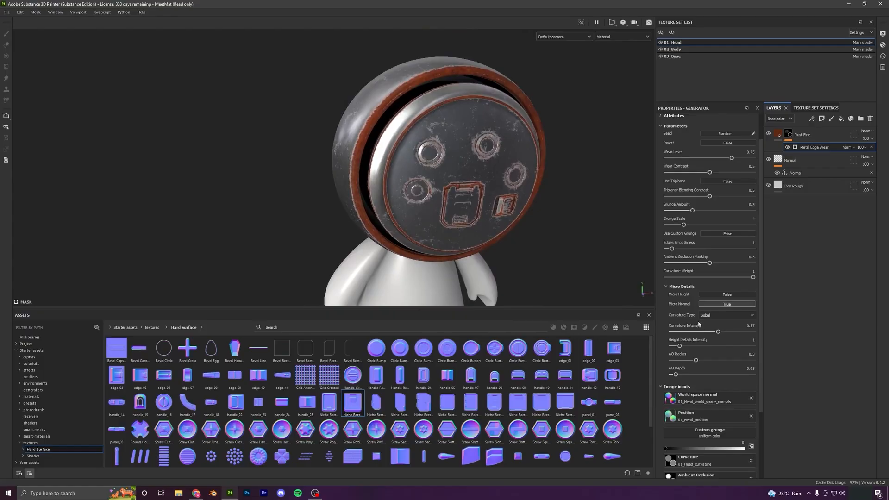
drag(717, 331, 723, 331)
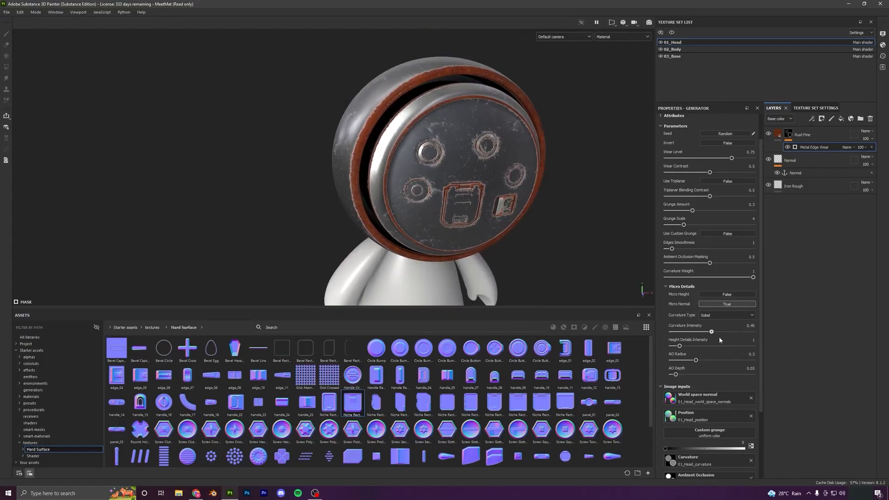
alt+drag(483, 216, 426, 186)
scroll(727, 343, down, 4)
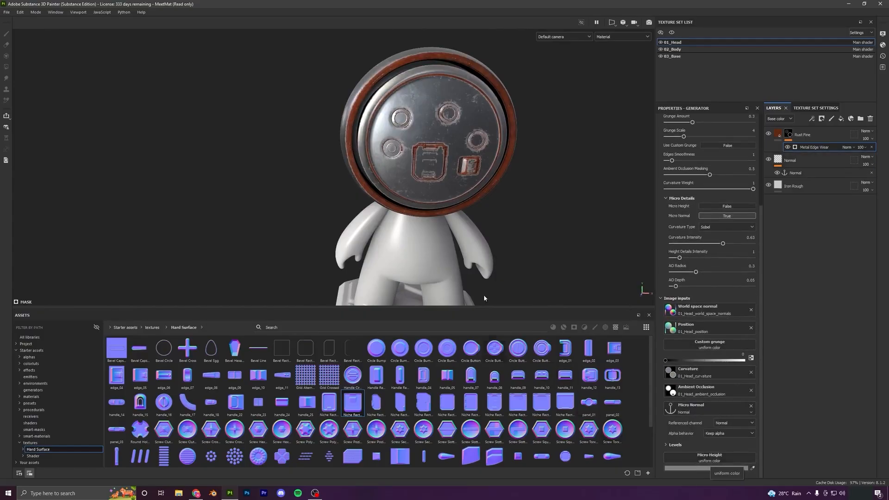
alt+drag(483, 298, 405, 198)
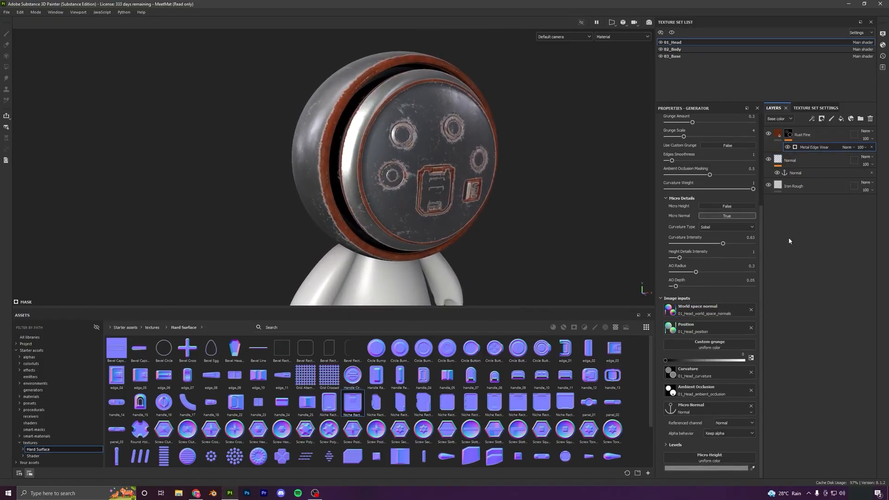
- Add a paint layer directly above the Normal layer and name it Height
click(779, 161)
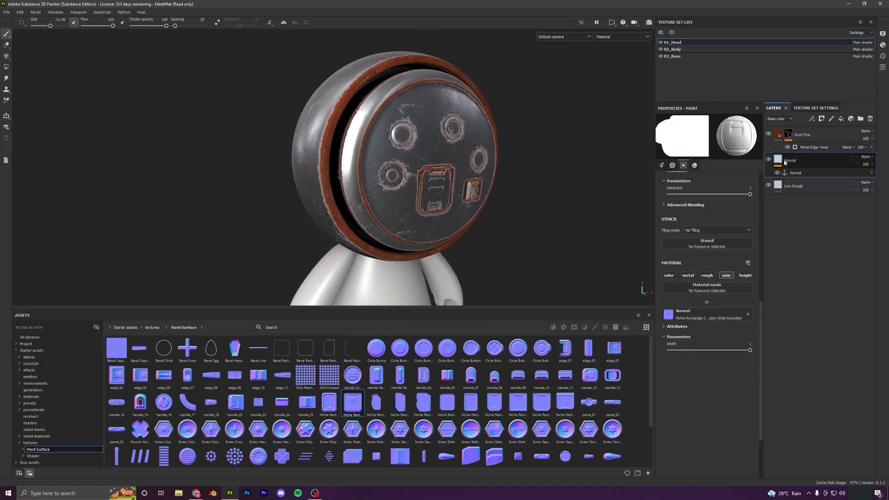
click(832, 119)
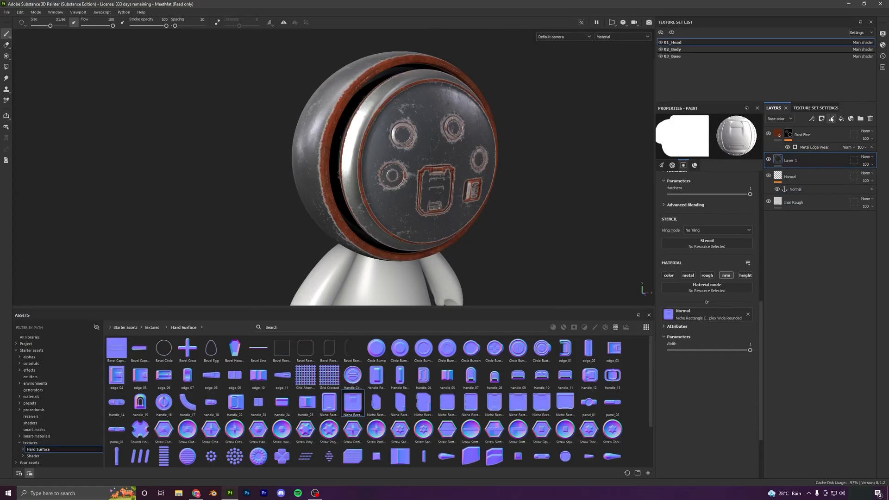
double_click(794, 161)
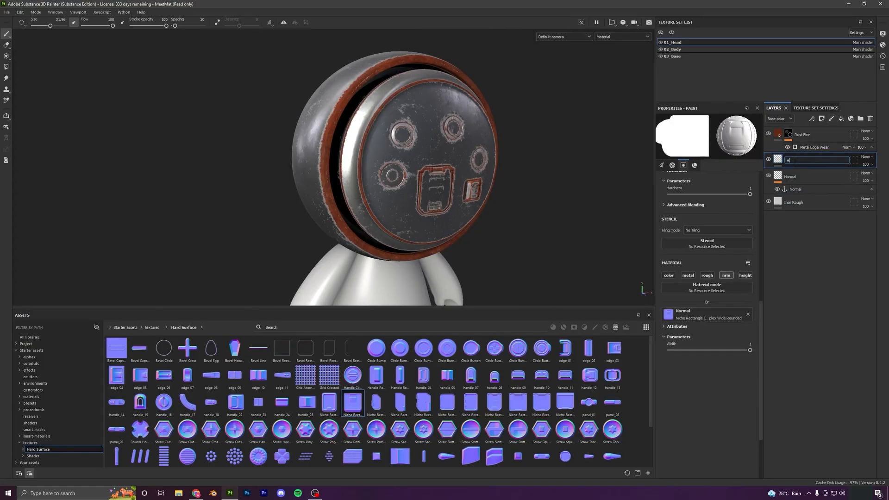
text(Height)
key(Return)
- Set the brush to paint only the height channel, with a size of about 3.61 and a height value of -0.5
click(726, 276)
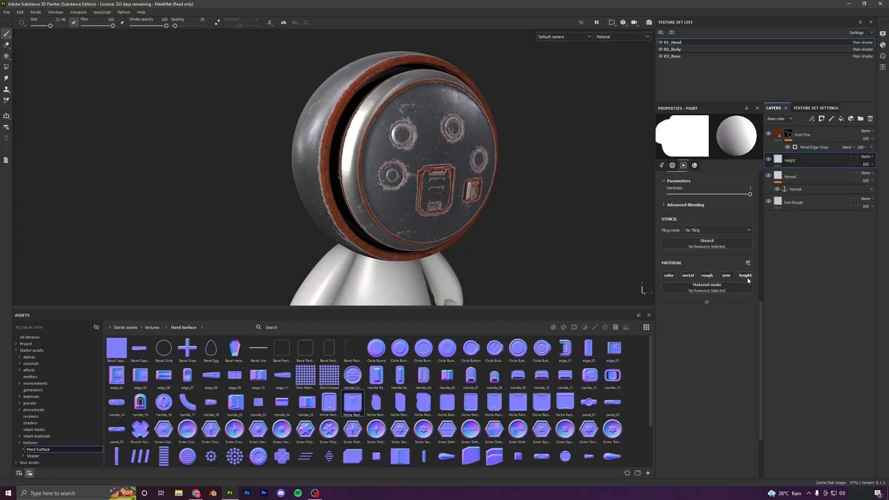
click(745, 275)
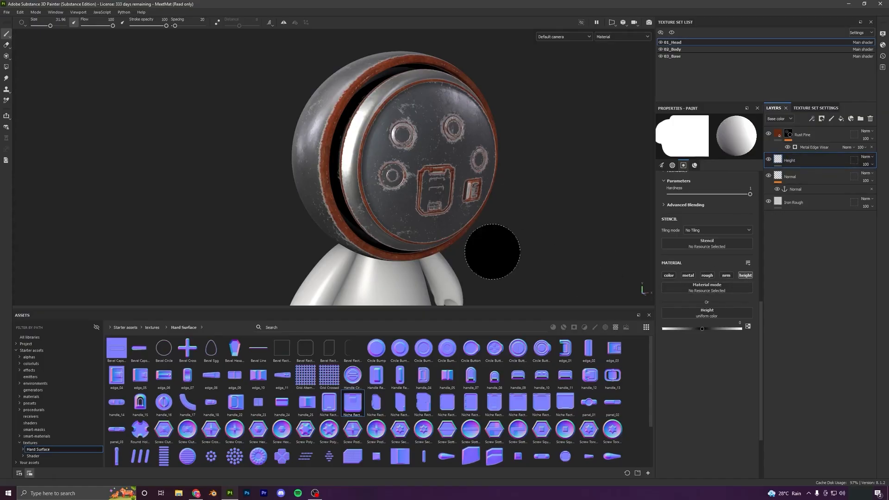
alt+drag(429, 159, 427, 176)
right_click(427, 176)
ctrl+right_drag(393, 206, 431, 189)
alt+drag(431, 189, 345, 192)
drag(703, 329, 693, 331)
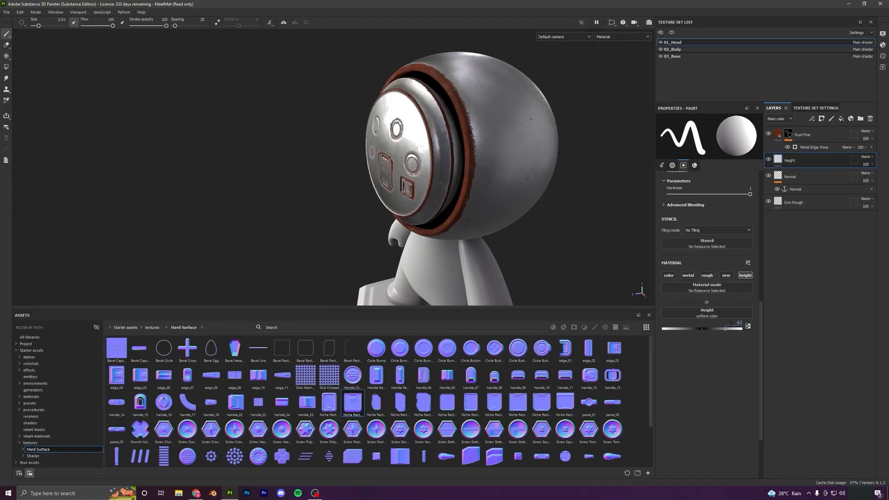
- Paint two winding grooves across the side of the head in the Height layer
alt+drag(492, 98, 433, 151)
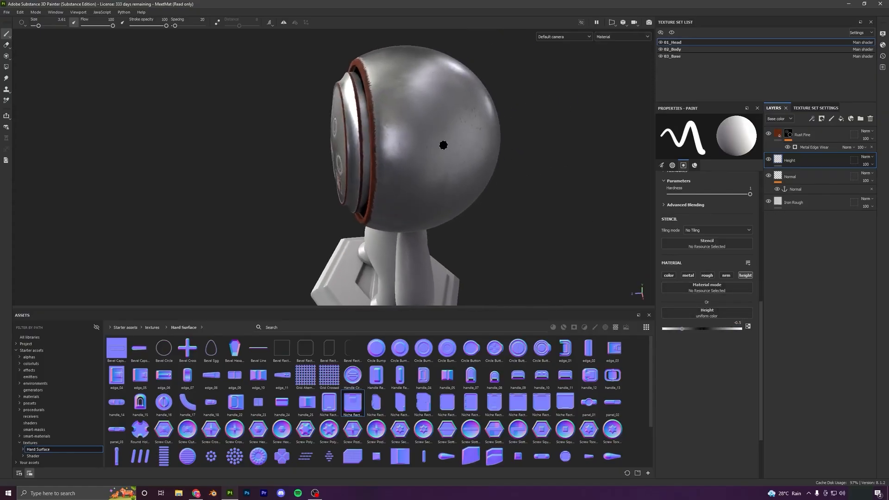
mouse_move(397, 96)
mouse_down()
mouse_move(400, 114)
mouse_move(468, 138)
mouse_move(348, 189)
mouse_move(396, 211)
mouse_up()
mouse_move(342, 133)
mouse_down()
mouse_move(340, 158)
mouse_move(405, 196)
mouse_move(377, 149)
mouse_move(461, 198)
mouse_up()
mouse_move(461, 198)
alt+mouse_down()
mouse_move(371, 205)
mouse_move(391, 105)
alt+mouse_up()
scroll(371, 204, up, 3)
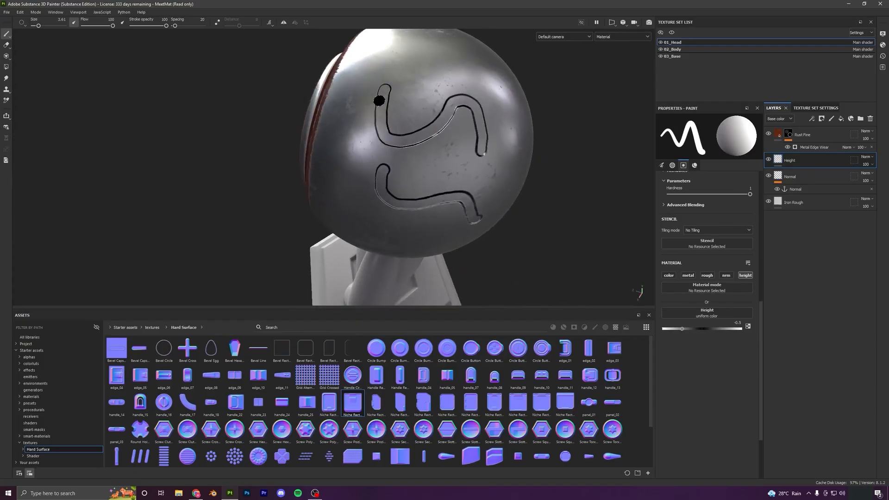
- Paint more winding grooves over the back of the head in the Height layer
mouse_move(457, 105)
alt+mouse_down()
mouse_move(474, 149)
mouse_move(380, 182)
alt+mouse_up()
mouse_move(497, 95)
mouse_down()
mouse_move(514, 135)
mouse_move(568, 191)
mouse_up()
mouse_move(509, 184)
mouse_down()
mouse_move(549, 222)
mouse_move(510, 190)
mouse_move(592, 213)
mouse_move(502, 178)
mouse_move(353, 190)
mouse_move(398, 194)
mouse_move(435, 166)
mouse_up()
scroll(561, 229, down, 3)
mouse_move(438, 168)
mouse_down()
mouse_move(466, 227)
mouse_move(447, 252)
mouse_up()
mouse_move(447, 252)
alt+mouse_down()
mouse_move(430, 221)
mouse_move(532, 232)
alt+mouse_up()
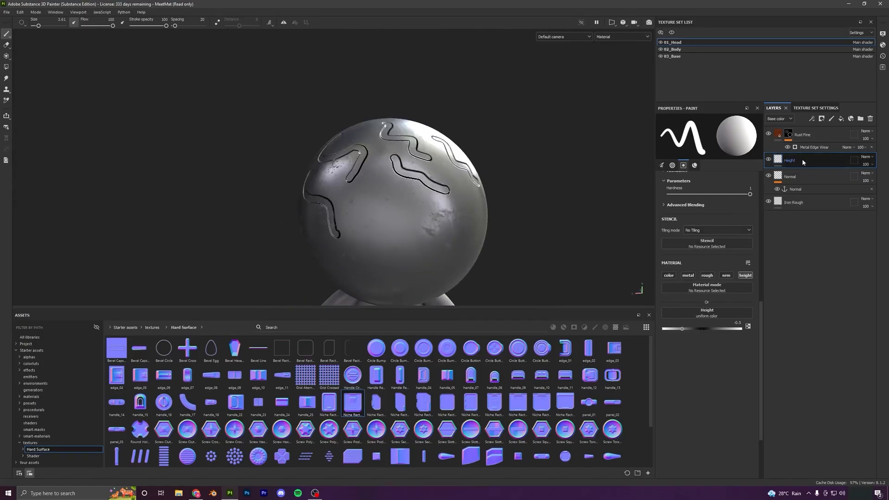
click(814, 148)
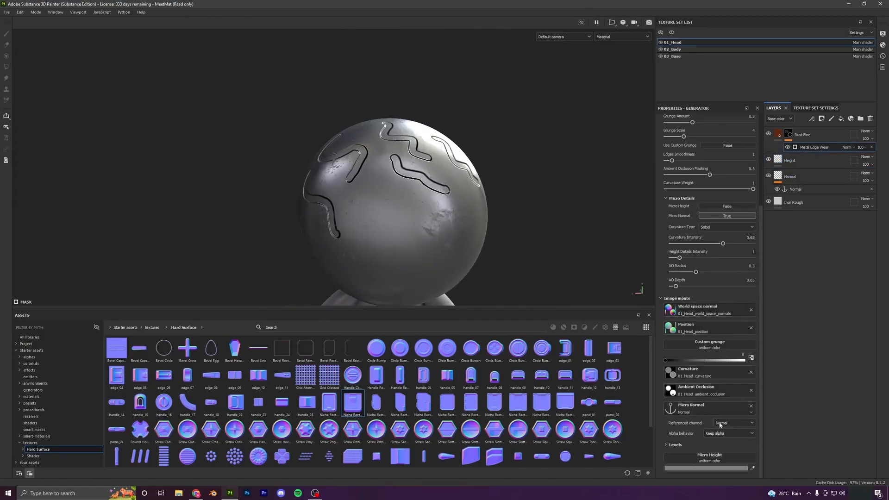
click(719, 456)
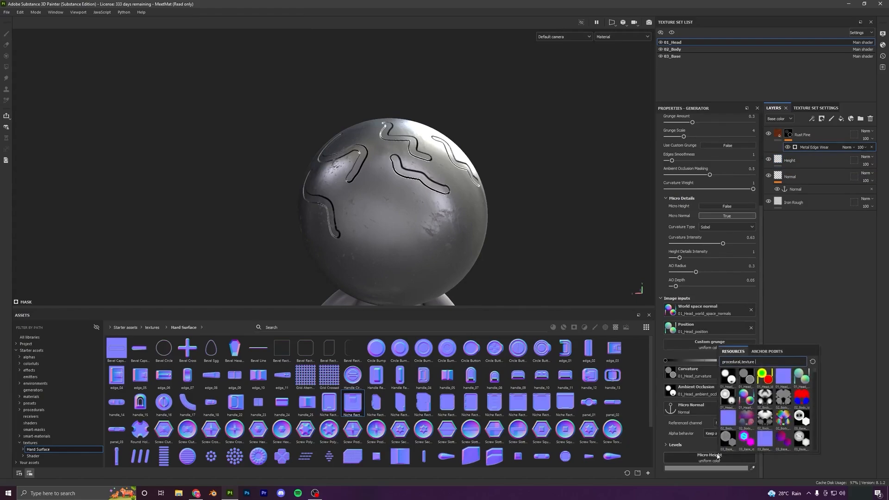
click(767, 351)
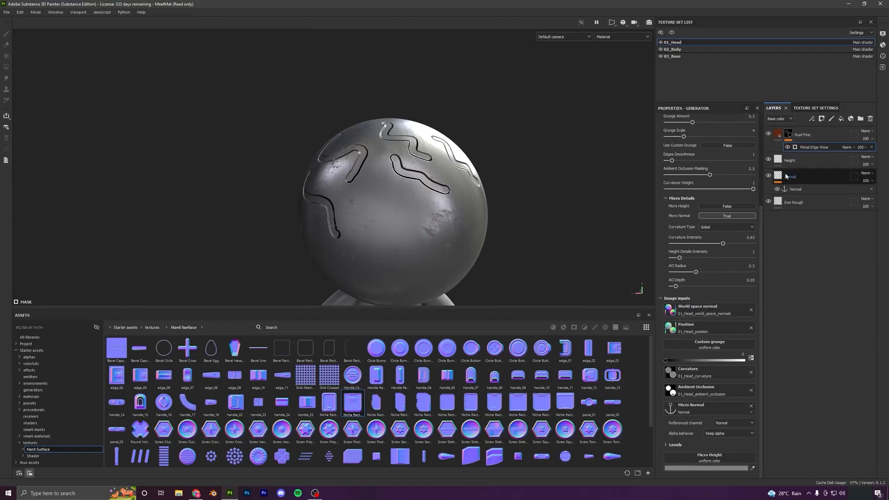
- Add an anchor point to the Height layer
click(806, 160)
click(814, 121)
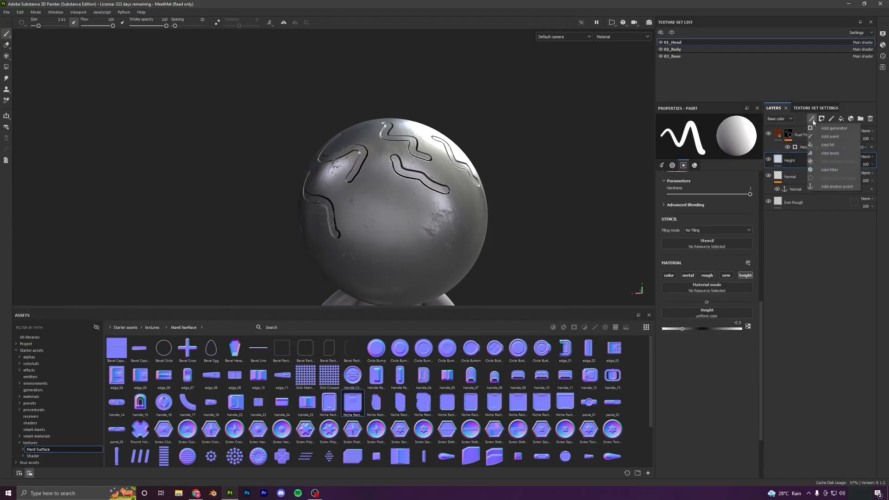
click(831, 187)
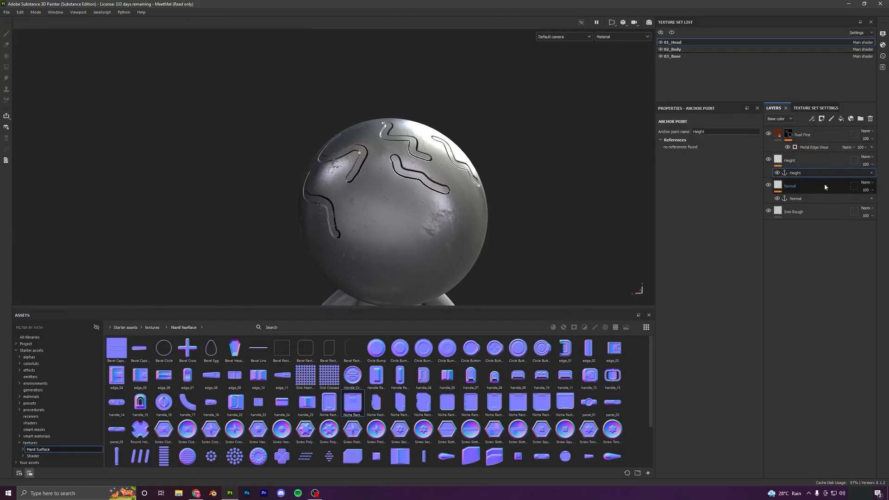
- Assign the Height anchor point to the Metal Edge Wear generator's Micro Height input
click(811, 148)
click(716, 457)
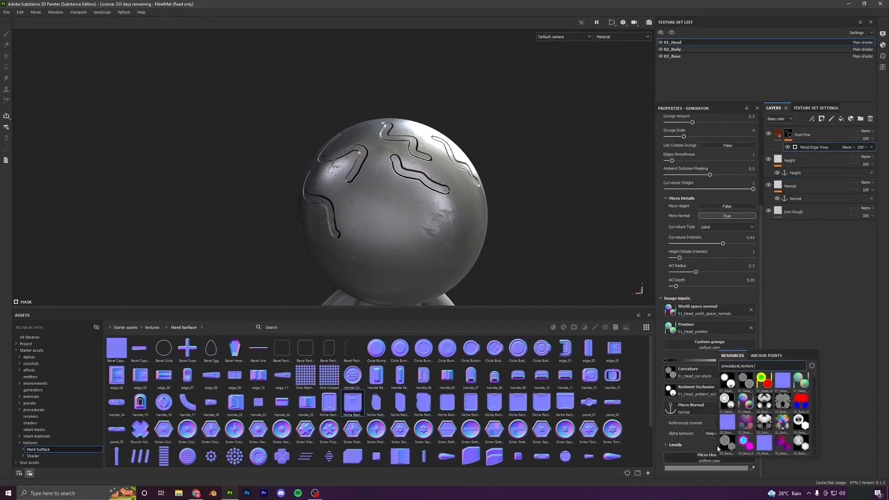
click(767, 356)
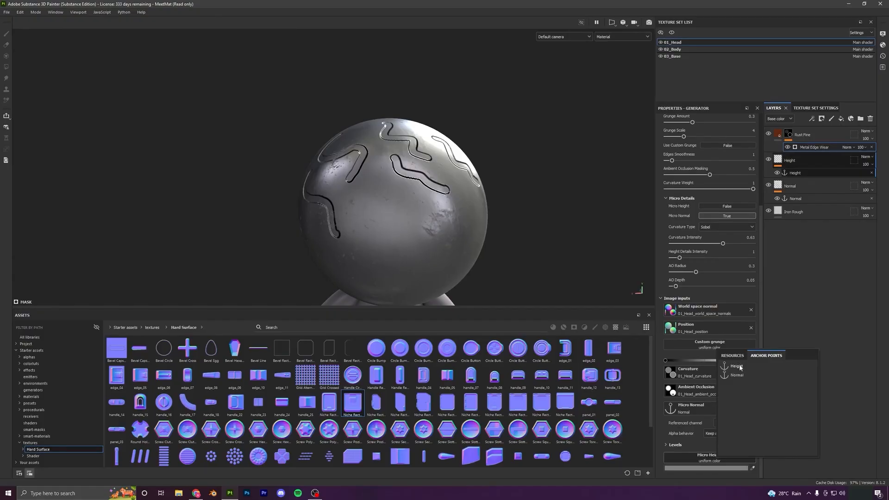
click(740, 368)
- Enable Micro Height in the Metal Edge Wear generator's Micro Details
alt+drag(380, 194, 433, 204)
alt+middle_drag(340, 218, 453, 263)
scroll(453, 263, up, 3)
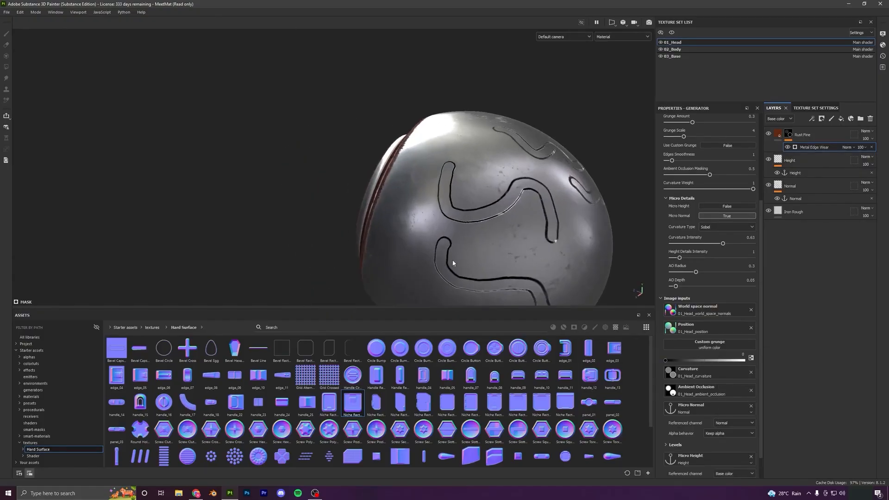
scroll(468, 246, up, 3)
scroll(698, 344, up, 1)
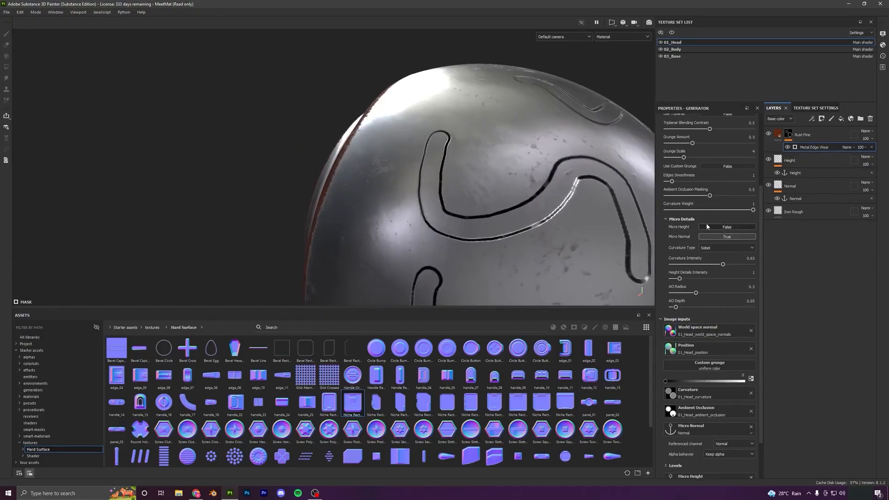
click(719, 227)
scroll(715, 361, down, 2)
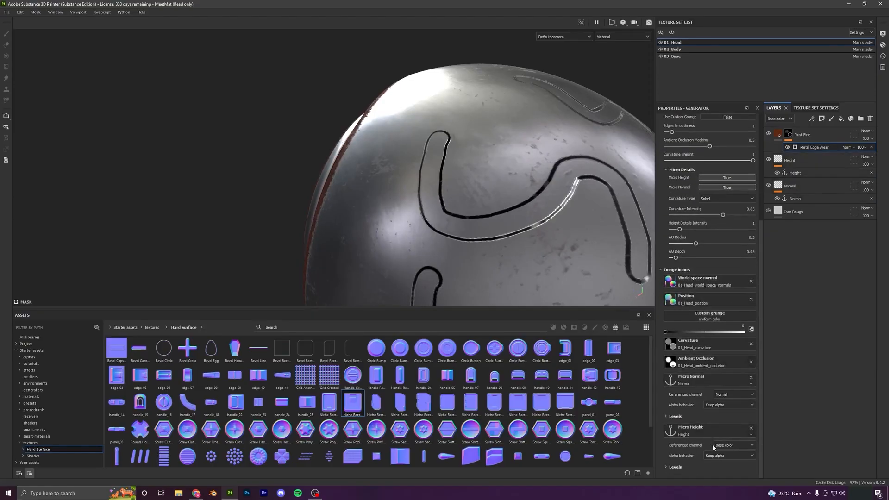
- Set the referenced channel of the Metal Edge Wear generator's Micro Height input to Height
click(729, 448)
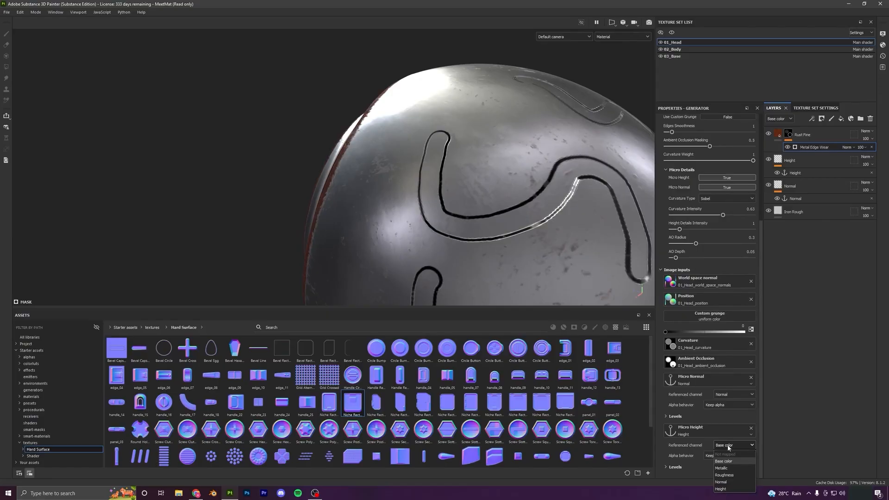
click(731, 491)
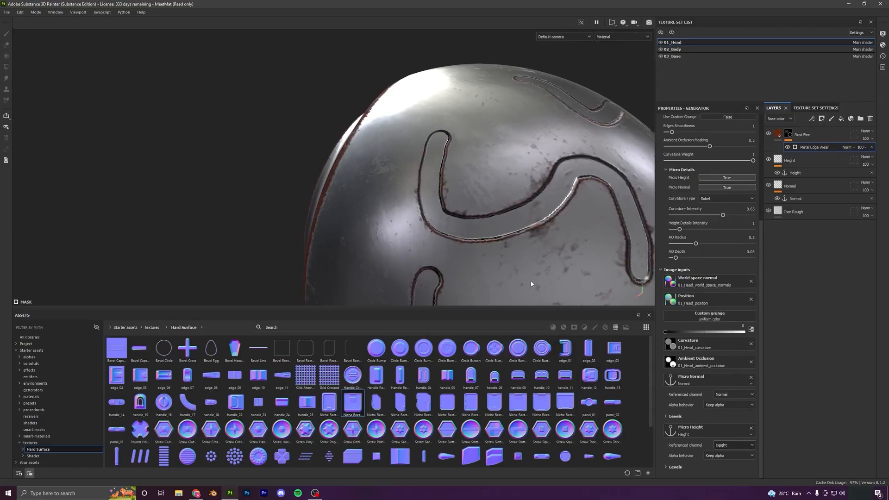
alt+drag(531, 284, 449, 206)
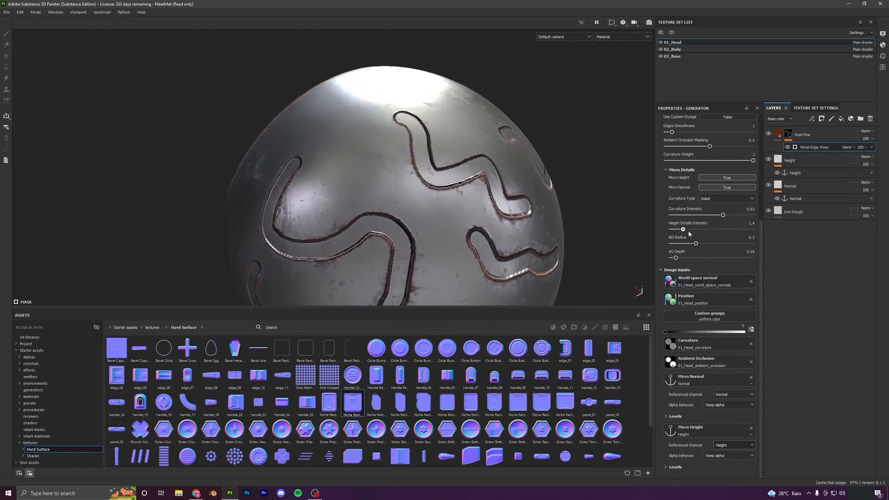
- Set the generator's Curvature Intensity to 0.54, Height Details Intensity to 1.18, AO Radius to 0.04, AO Depth to 0.4 and Wear Level to 0.83
drag(683, 230, 704, 258)
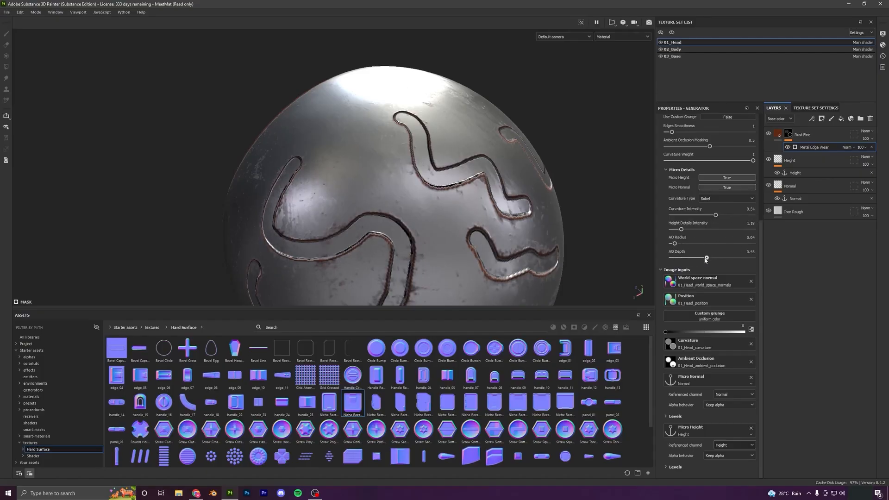
scroll(728, 273, up, 3)
scroll(713, 141, up, 2)
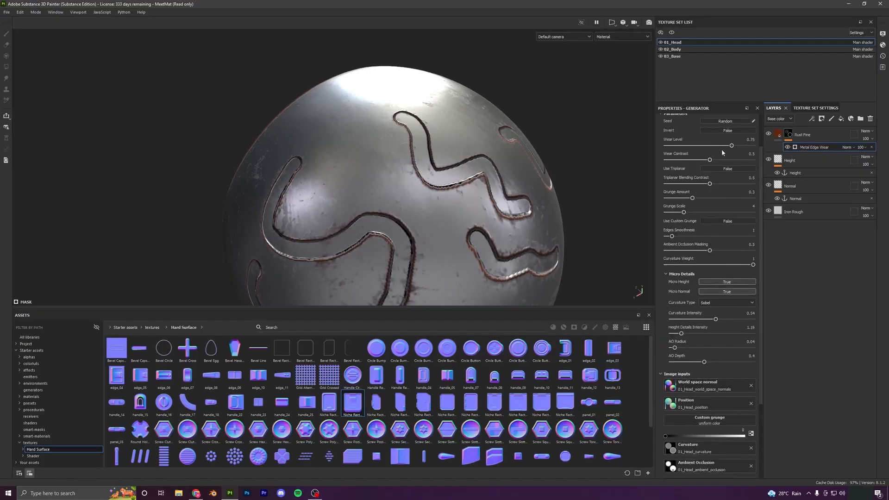
drag(722, 146, 740, 148)
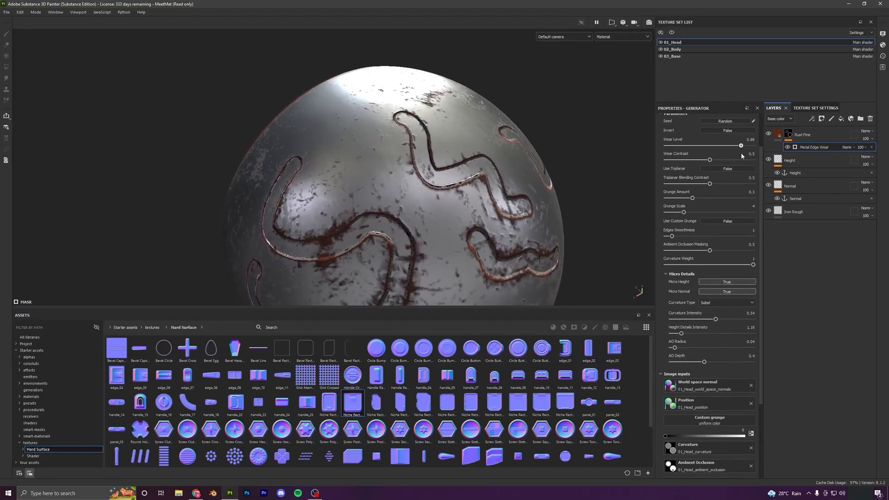
scroll(451, 231, down, 5)
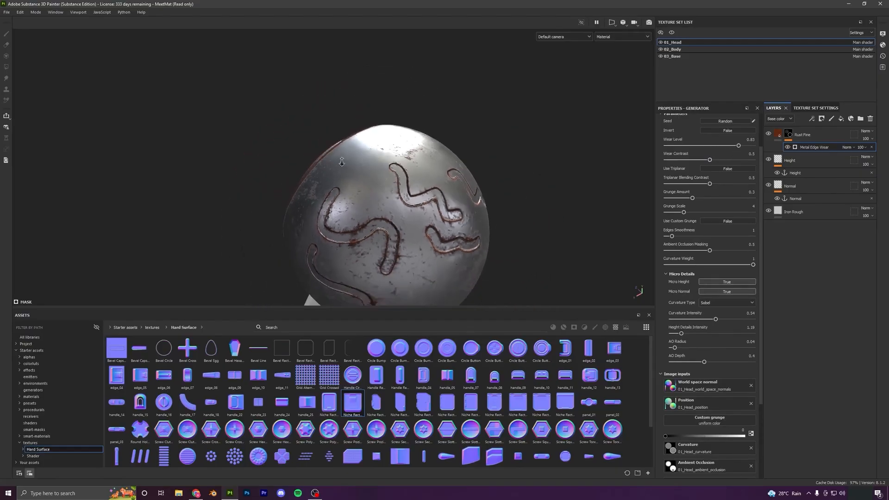
alt+drag(450, 232, 514, 225)
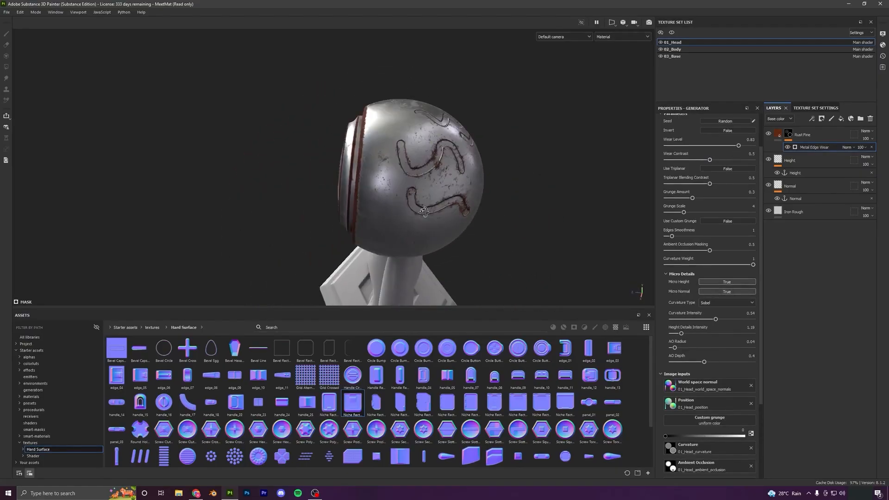
- Try painting height damage on the back of the head in the Height layer with the Crystal brush
click(781, 158)
mouse_move(594, 169)
alt+mouse_down()
mouse_move(486, 195)
mouse_move(406, 197)
alt+mouse_up()
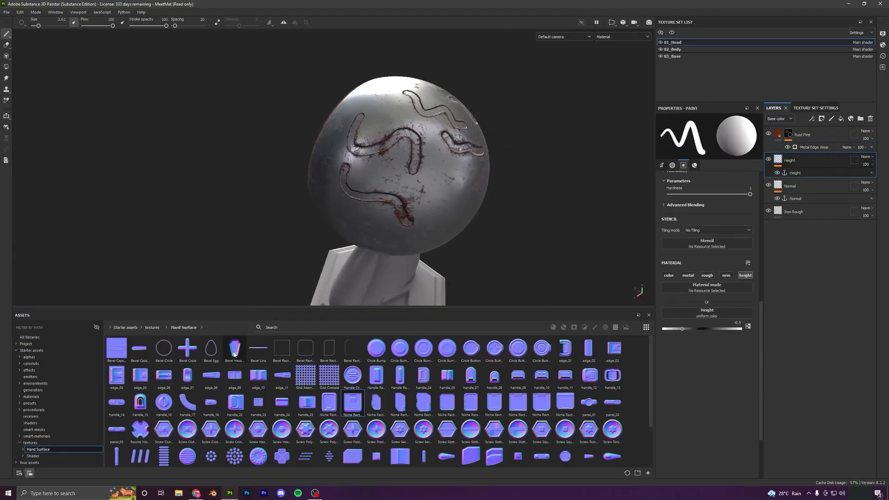
click(35, 339)
click(596, 328)
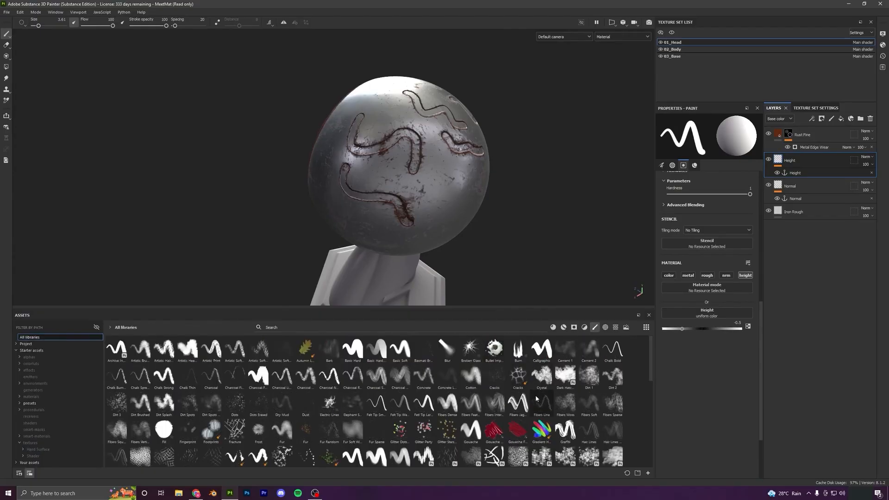
click(536, 378)
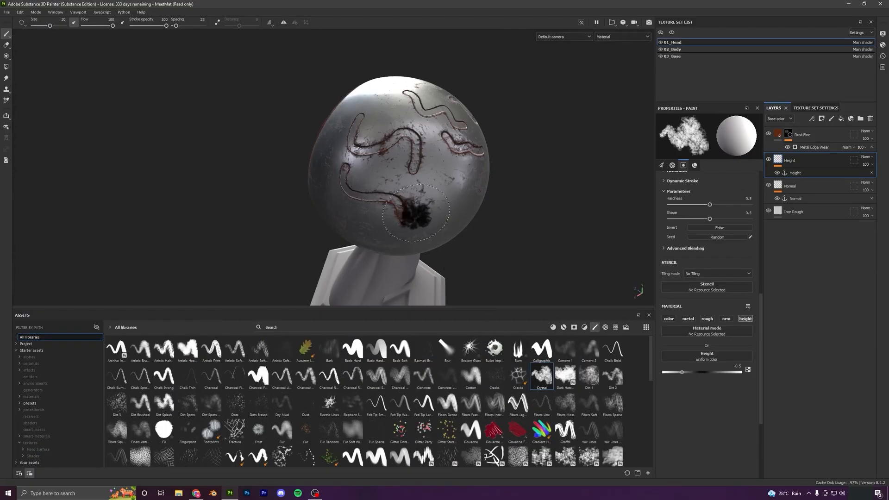
mouse_move(417, 214)
alt+mouse_down()
mouse_move(403, 185)
mouse_move(427, 223)
alt+mouse_up()
alt+drag(427, 224, 384, 218)
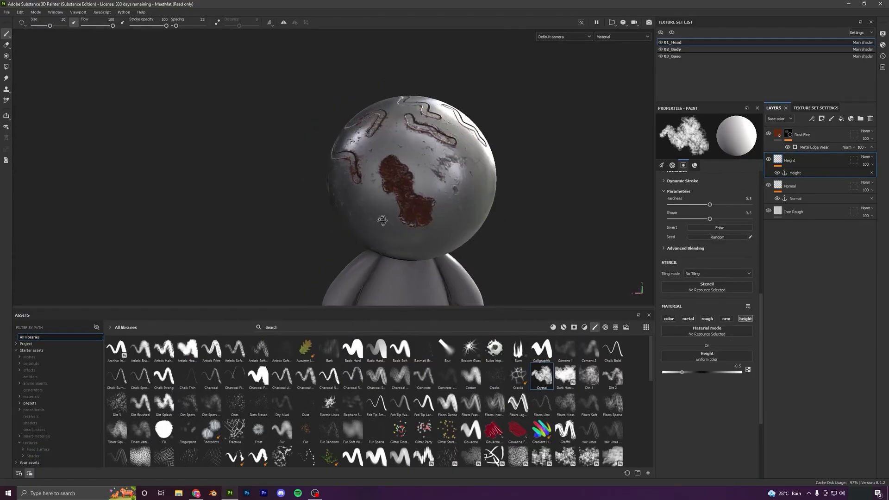
alt+middle_drag(384, 218, 369, 169)
alt+right_drag(369, 169, 411, 208)
key(ctrl+z)
ctrl+right_drag(389, 141, 389, 172)
click(390, 141)
key(ctrl+z)
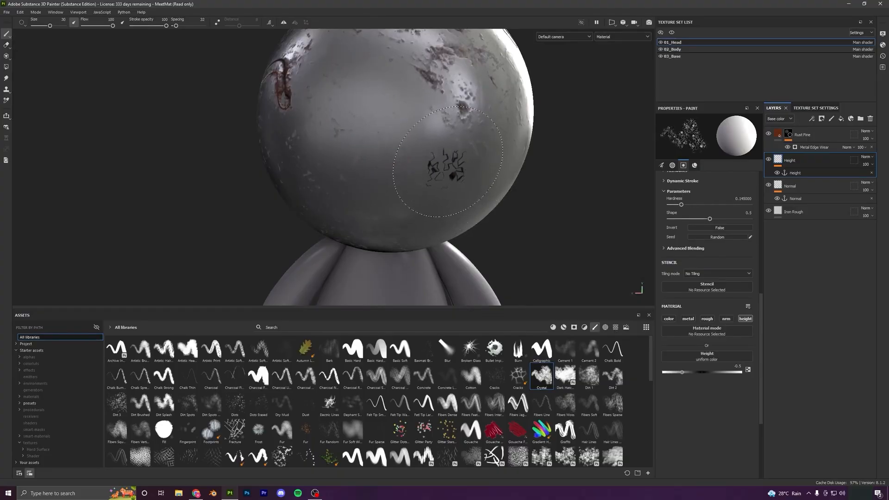
- Paint fibrous scratches across the lower back of the head in the Height layer with an enlarged Fibers Dense brush
click(447, 403)
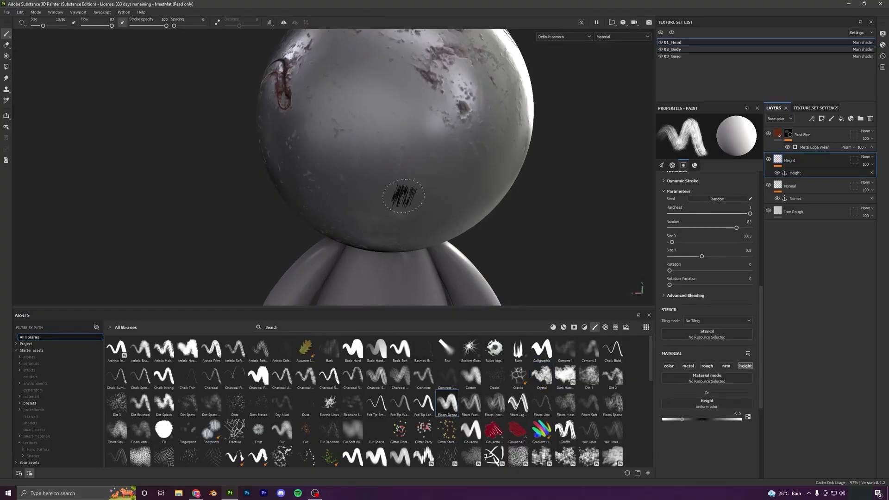
ctrl+right_drag(377, 149, 394, 149)
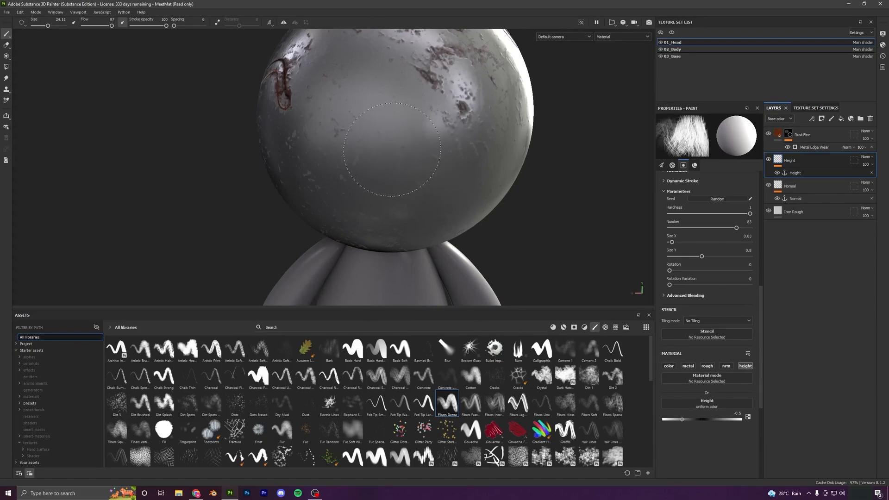
drag(370, 134, 438, 177)
key(ctrl+z)
mouse_move(343, 135)
mouse_down()
mouse_move(463, 167)
mouse_move(410, 119)
mouse_move(359, 111)
mouse_move(375, 143)
mouse_move(443, 187)
mouse_move(536, 156)
mouse_up()
scroll(450, 184, down, 3)
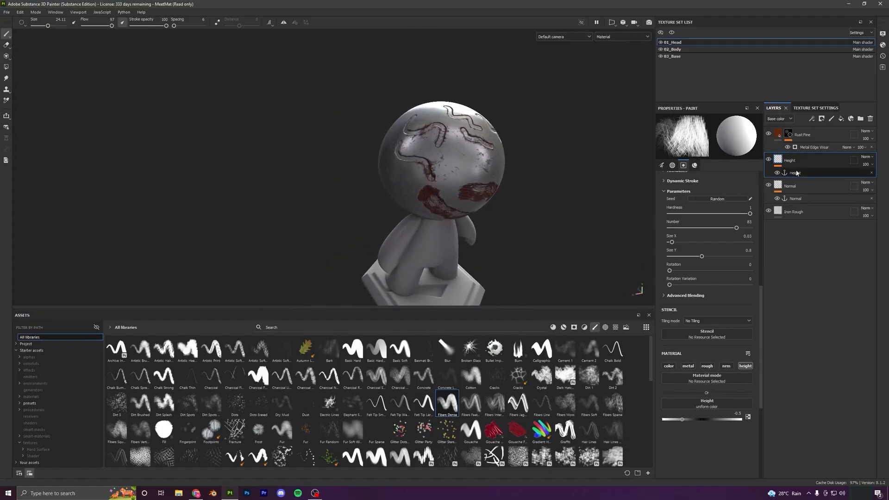
alt+drag(479, 215, 440, 185)
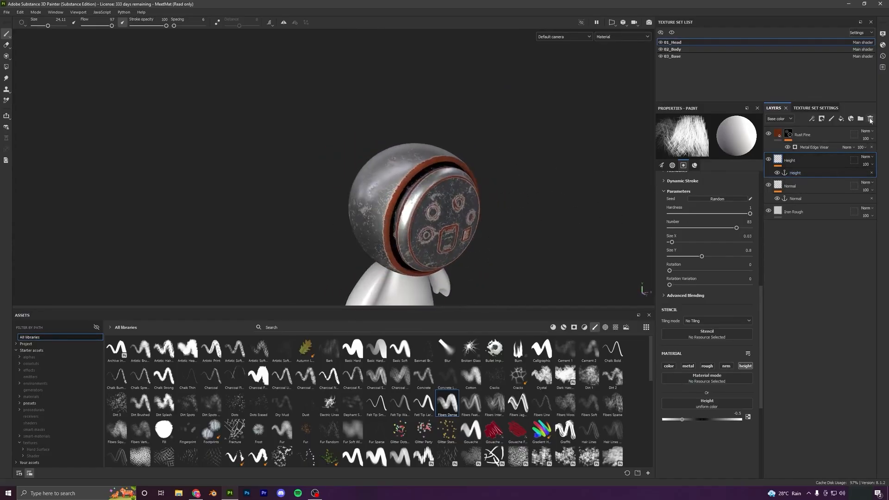
- Delete the Height and Normal layers, keeping only the Rust Fine and Iron Rough layers
click(871, 120)
click(871, 120)
alt+drag(488, 201, 479, 246)
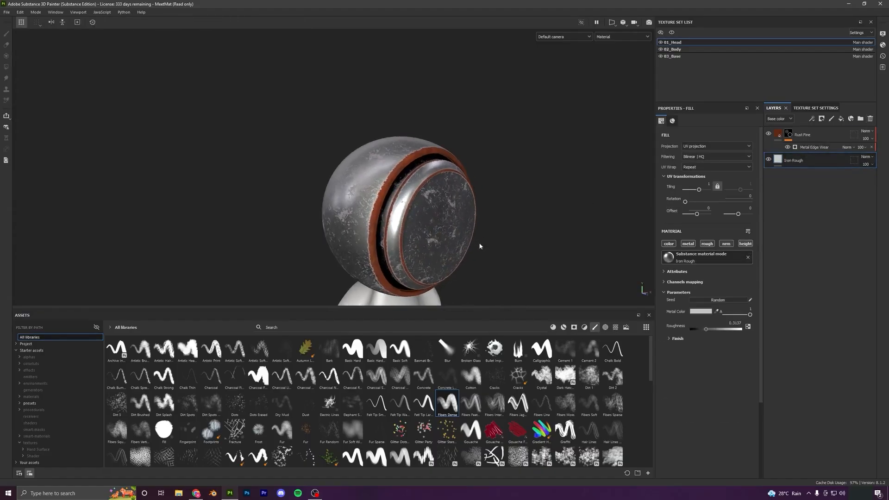
scroll(478, 246, up, 5)
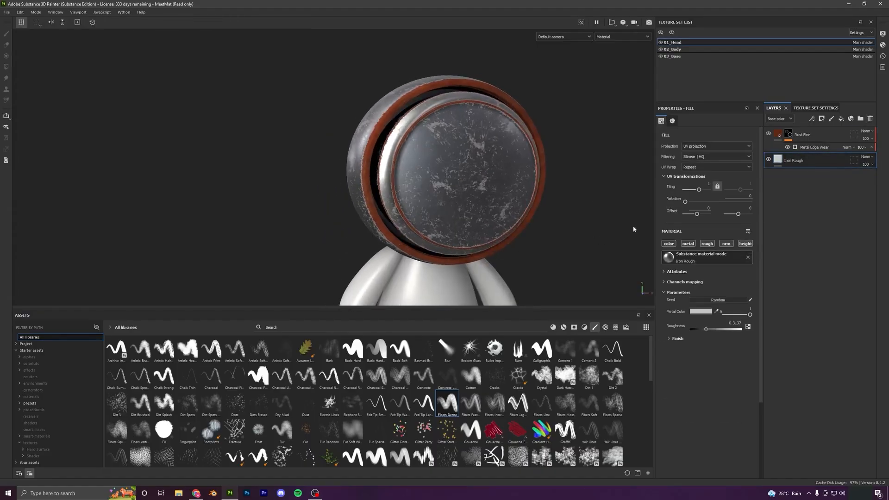
- Add a fill layer above Iron Rough with only the height channel, set its height to -0.1 and name it HeightScratches
click(841, 120)
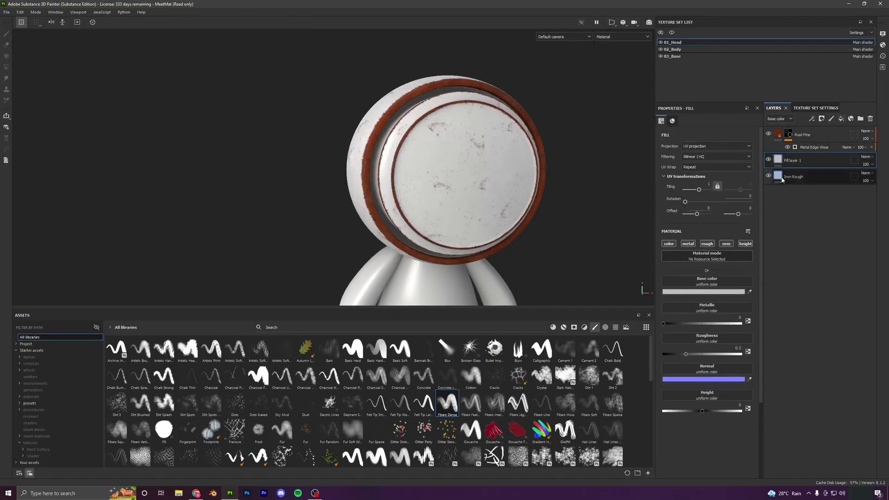
click(746, 244)
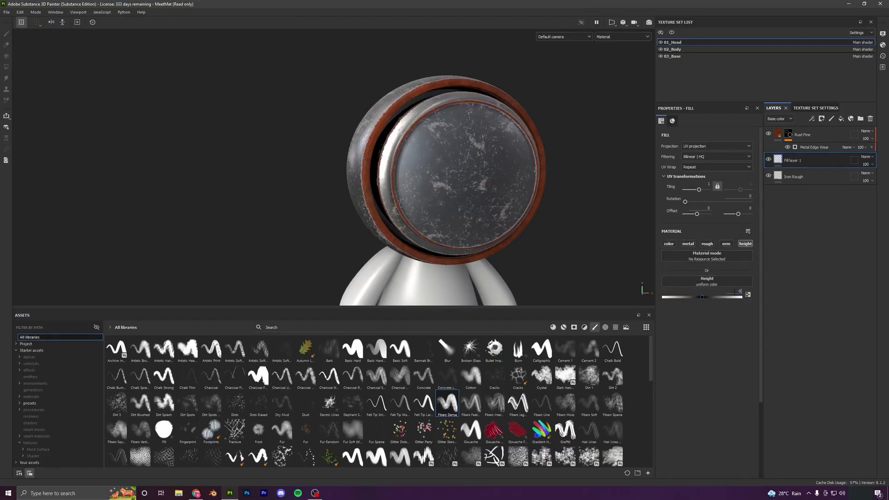
double_click(797, 161)
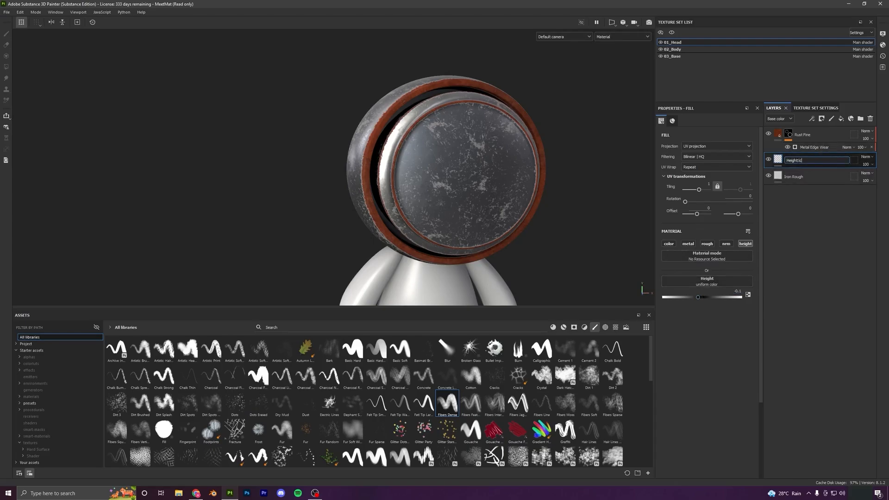
text(HeightScratches)
key(Return)
- Add a black mask with a fill effect to the HeightScratches layer
click(822, 118)
click(829, 135)
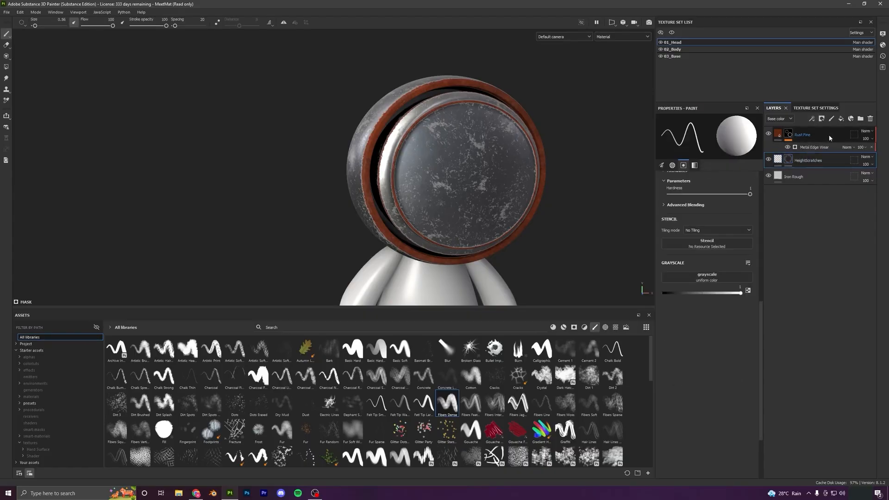
click(812, 119)
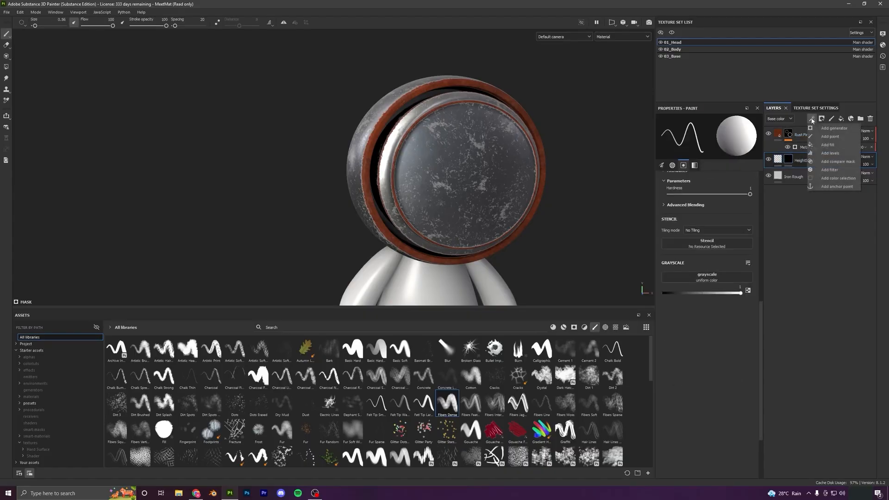
click(822, 145)
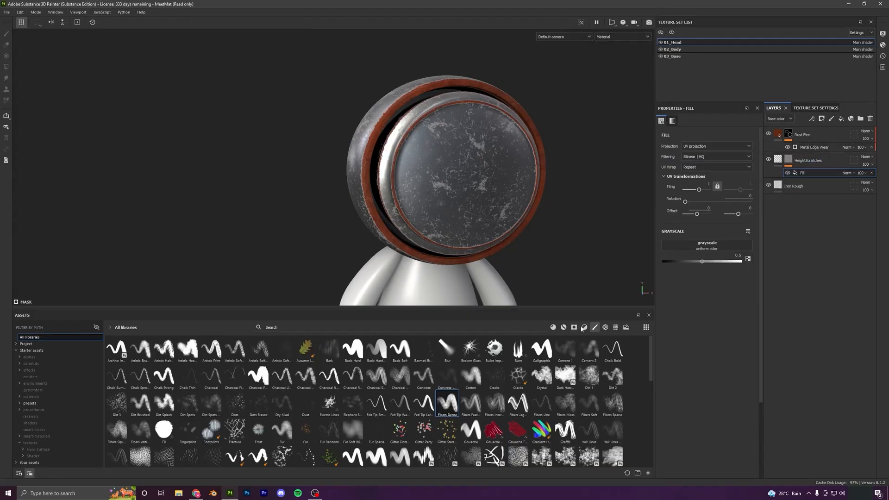
- Search the textures for "scratches" and assign Grunge Scratches Rough to the mask fill's grayscale
click(615, 328)
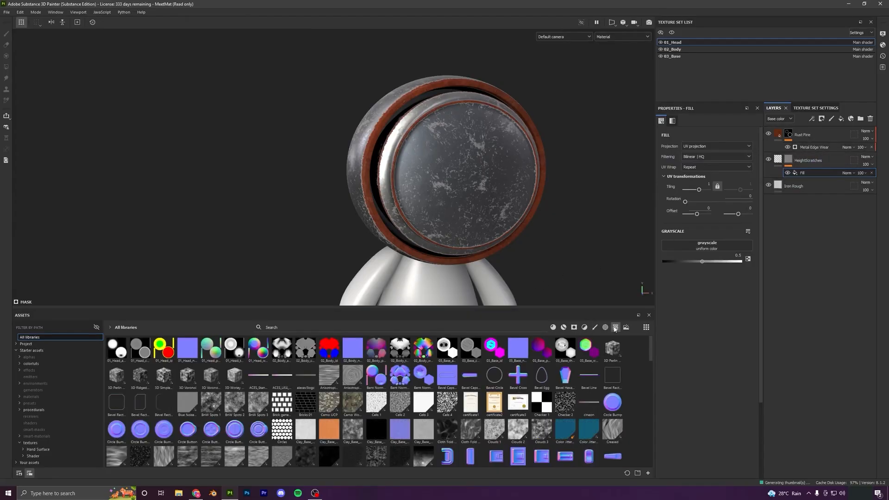
click(357, 327)
text(scratches)
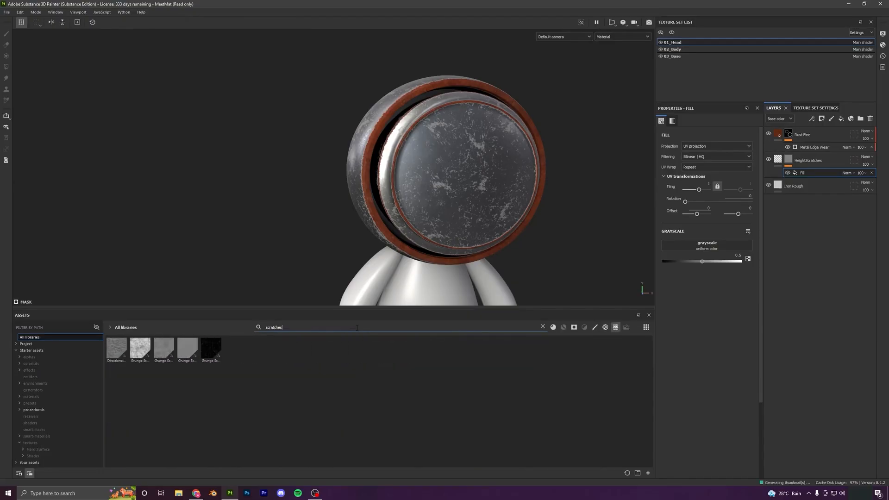
mouse_move(205, 350)
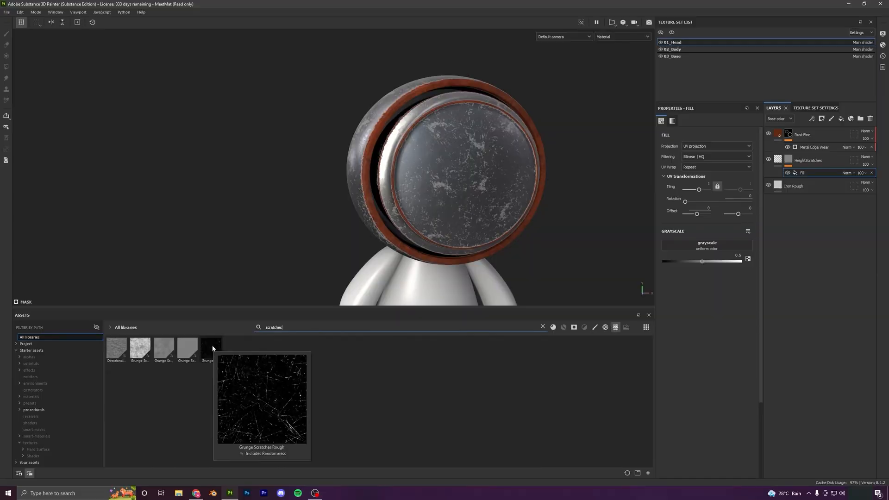
drag(212, 348, 727, 247)
alt+drag(615, 284, 438, 187)
scroll(464, 189, up, 3)
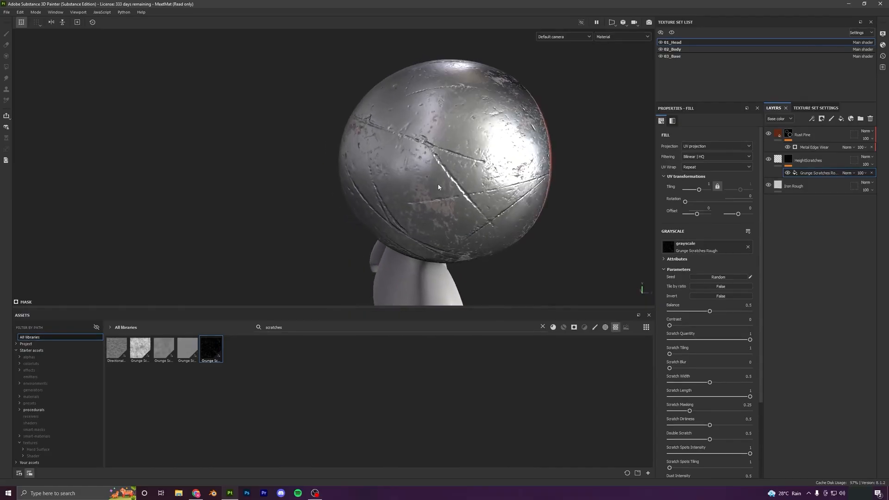
- Set the Metal Edge Wear generator's Grunge Amount to 0.02
alt+drag(548, 198, 614, 191)
click(813, 148)
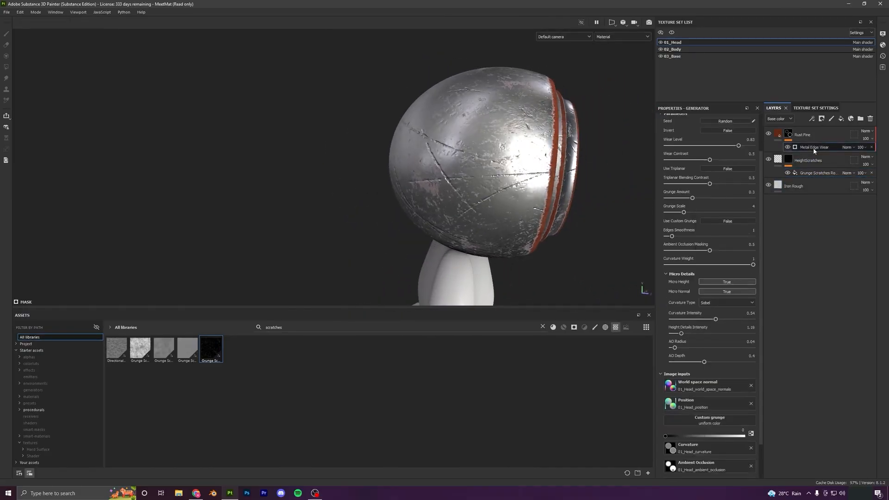
drag(683, 199, 668, 199)
alt+drag(464, 190, 556, 199)
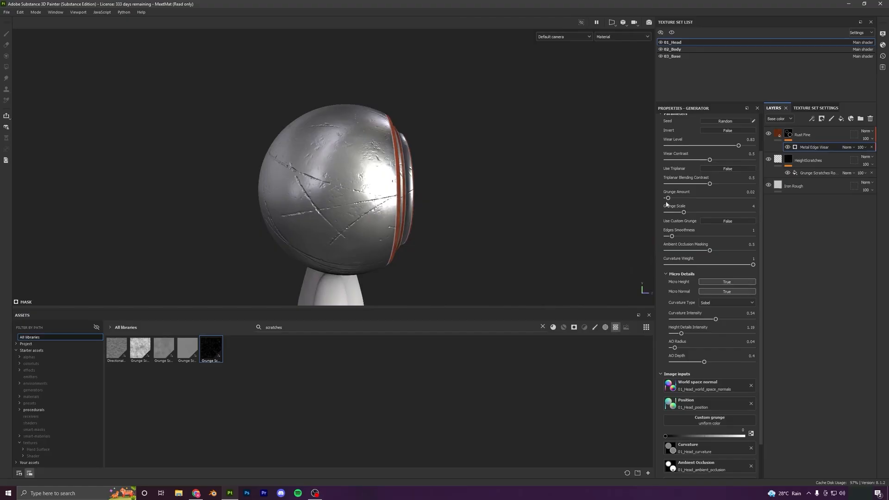
- Set the Grunge Scratches Rough fill's Balance to 0.77 and its UV tiling to 1.12
click(812, 173)
alt+drag(491, 218, 399, 246)
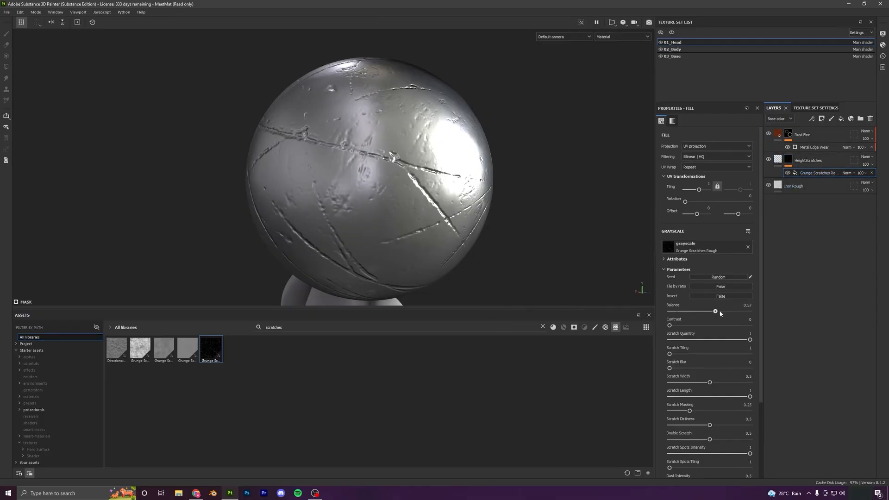
drag(721, 314, 739, 313)
drag(720, 321, 727, 323)
alt+drag(539, 290, 724, 225)
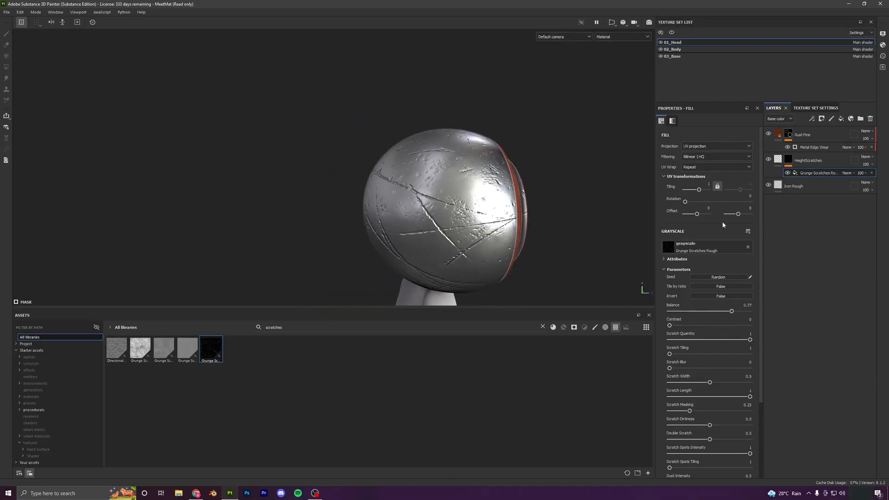
drag(691, 191, 713, 198)
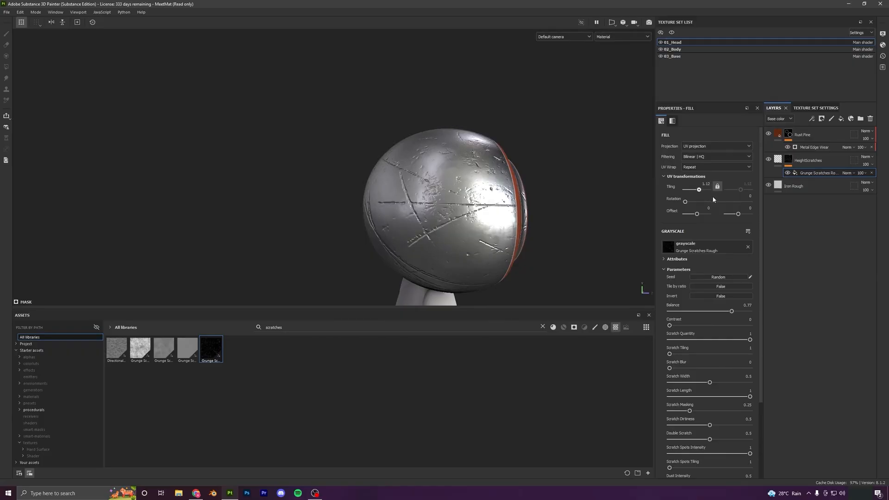
- Try a different height value on the HeightScratches layer and undo the change
click(778, 161)
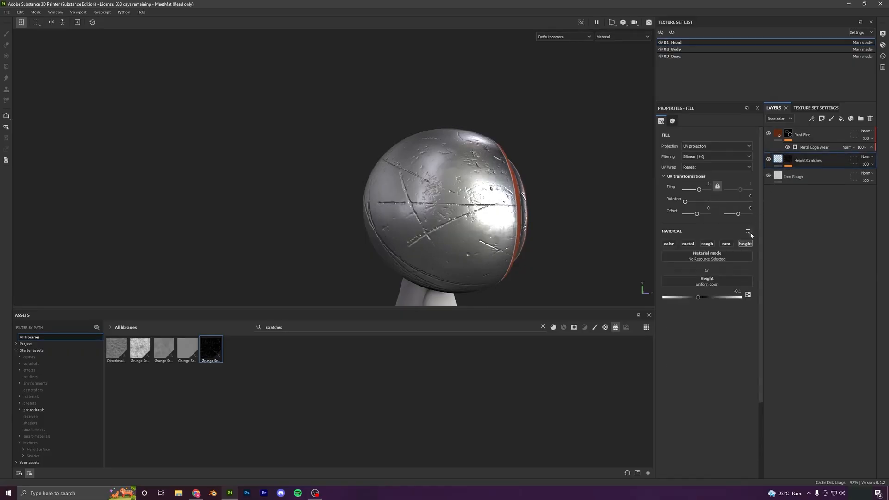
mouse_move(700, 297)
mouse_down()
mouse_move(713, 304)
mouse_move(690, 304)
mouse_move(702, 301)
mouse_up()
key(ctrl+z)
- Examine the height scratches on the back, sides and front of the head
alt+drag(460, 258, 537, 236)
alt+drag(491, 213, 542, 237)
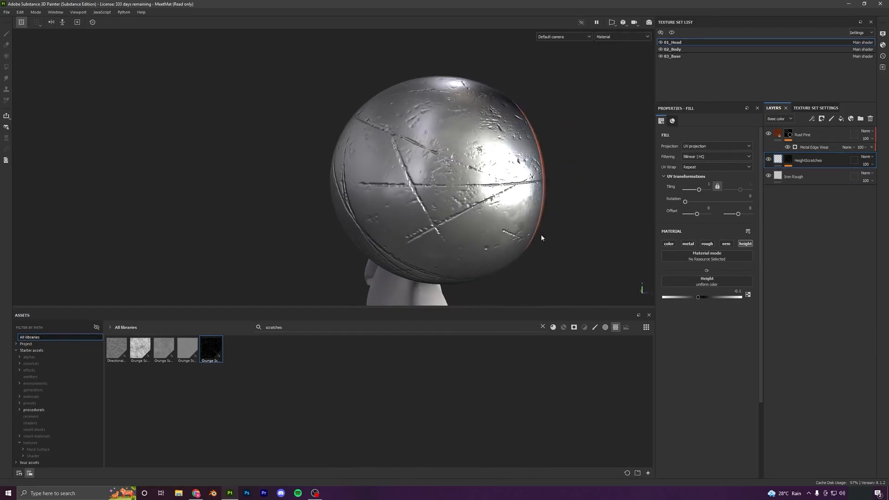
alt+drag(387, 228, 511, 181)
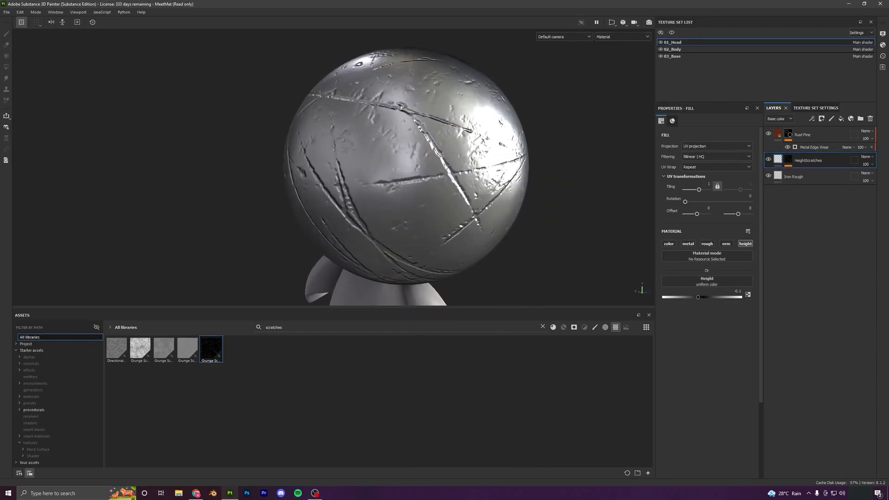
alt+drag(455, 174, 384, 185)
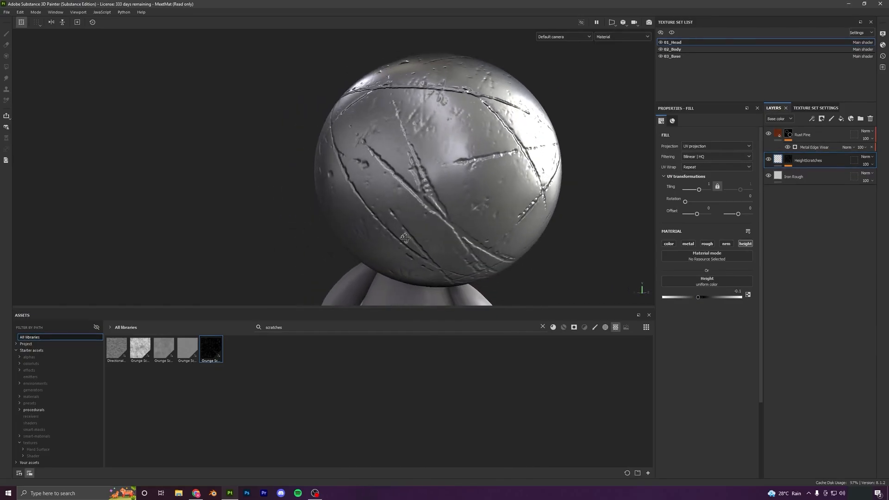
alt+drag(404, 238, 384, 231)
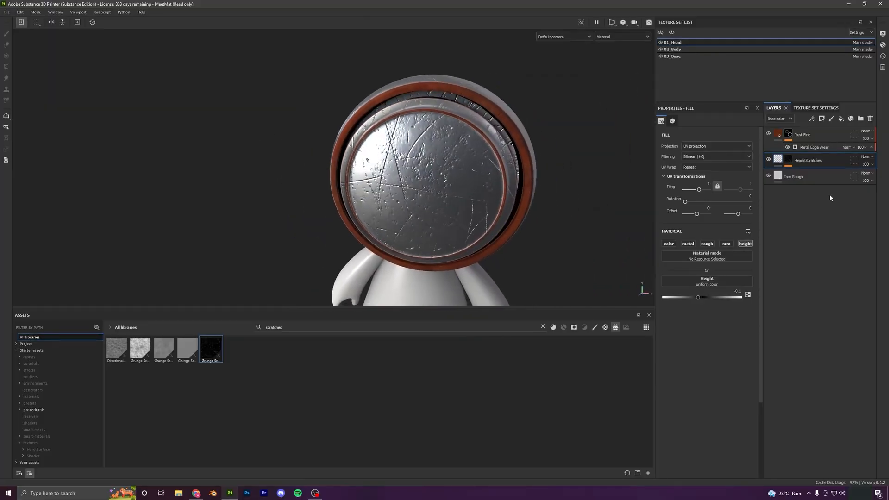
- Add an anchor point to the HeightScratches layer's mask
click(786, 161)
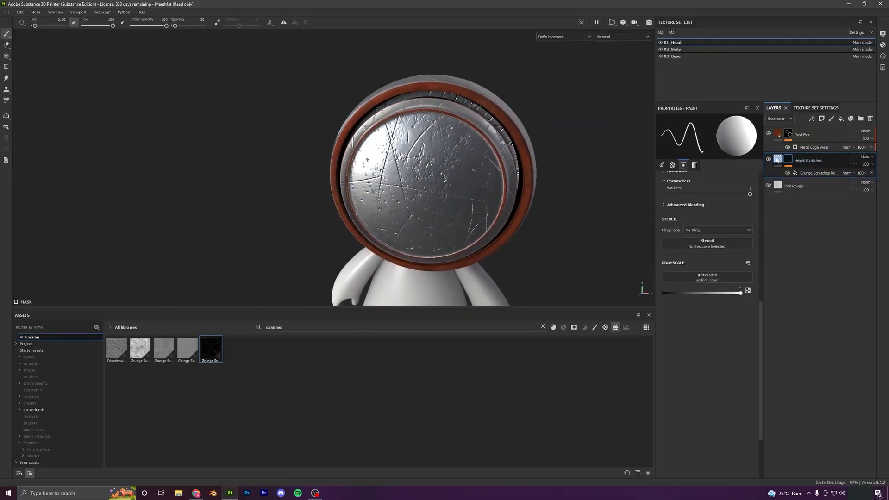
click(778, 159)
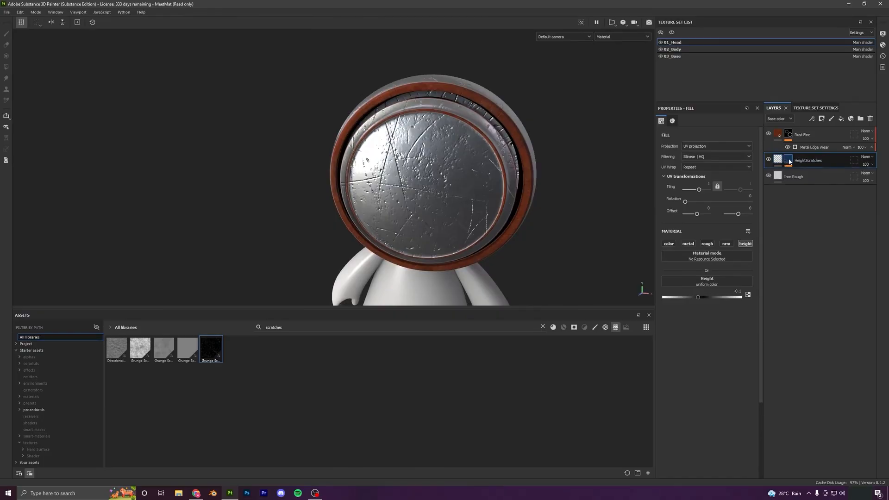
click(789, 161)
click(813, 119)
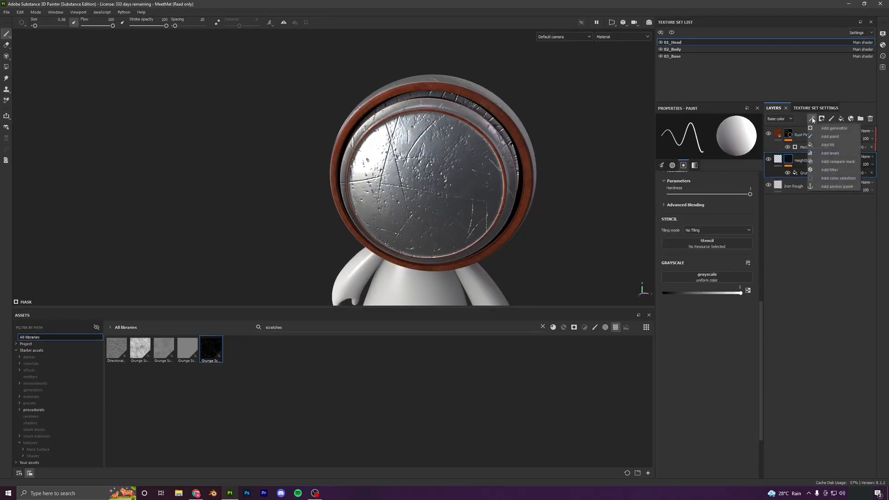
click(835, 185)
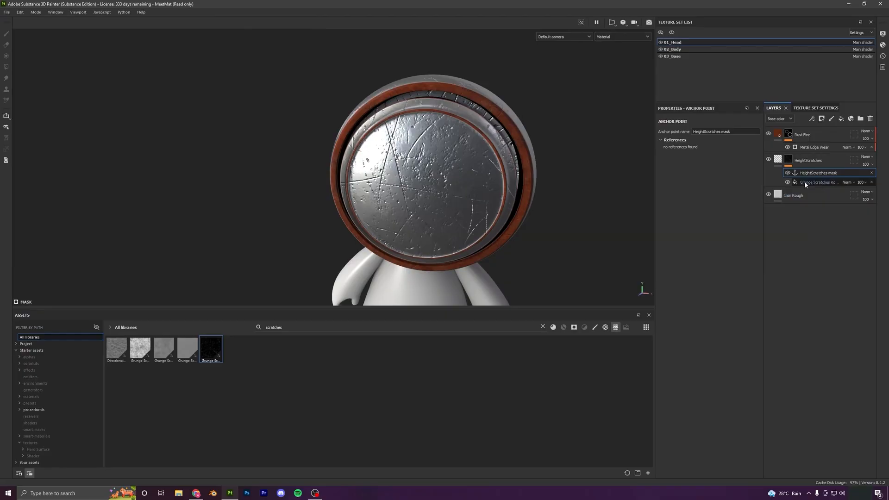
- Clear the broken Micro Normal and Micro Height references in the Metal Edge Wear generator and set both micro options to False
click(815, 147)
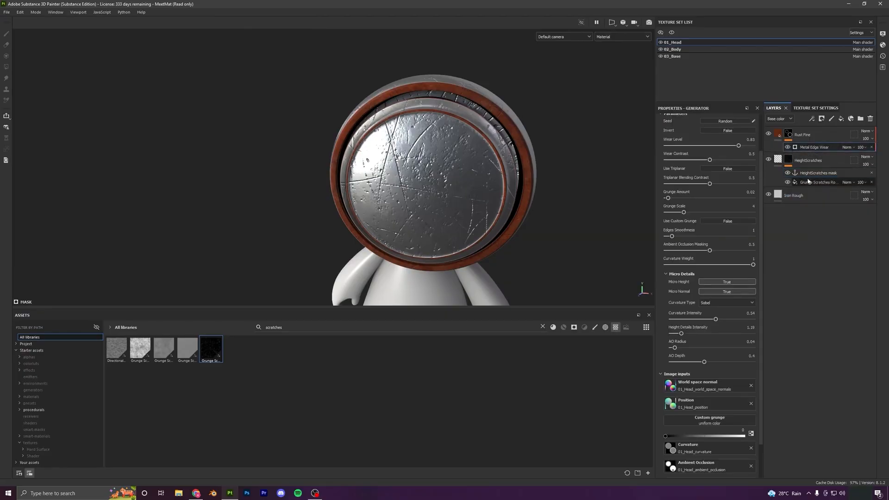
scroll(694, 368, down, 3)
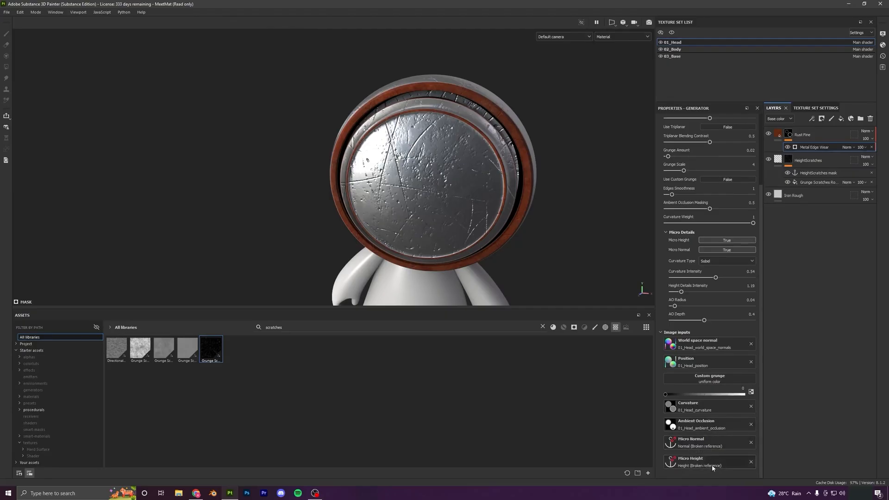
click(751, 443)
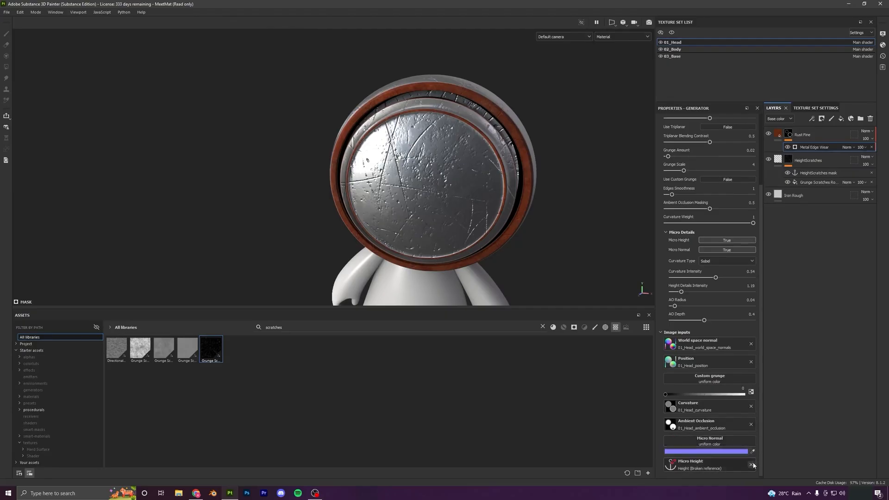
click(752, 465)
click(740, 250)
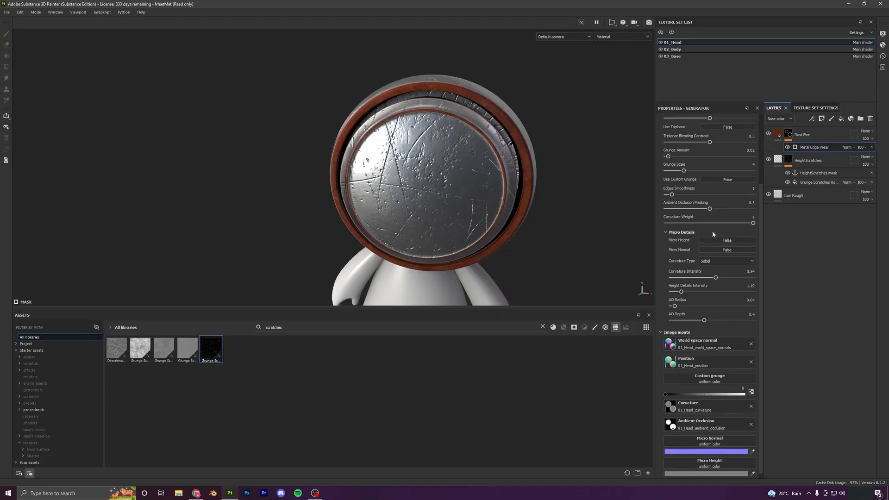
- Assign the HeightScratches mask anchor point to the Metal Edge Wear generator's Micro Height input
click(666, 233)
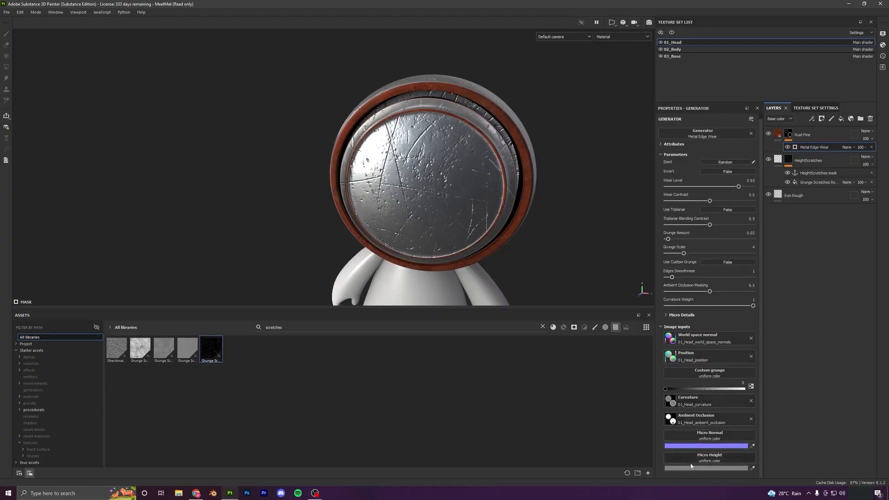
click(705, 458)
click(755, 353)
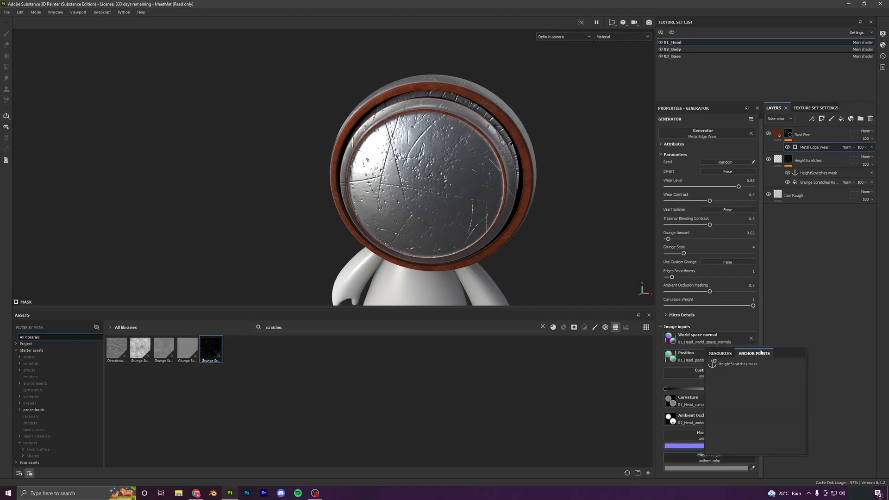
click(731, 365)
scroll(732, 370, down, 1)
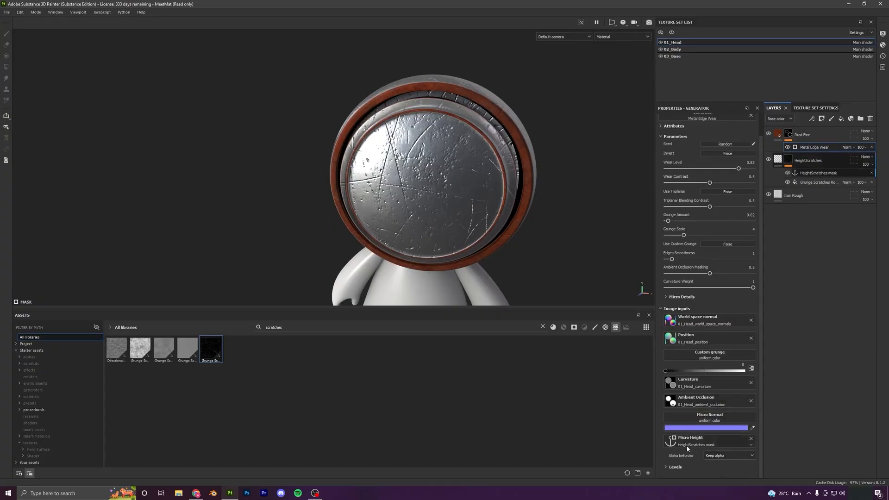
- Set Micro Height to True in the Metal Edge Wear generator's micro details and check the rust on the head
click(791, 158)
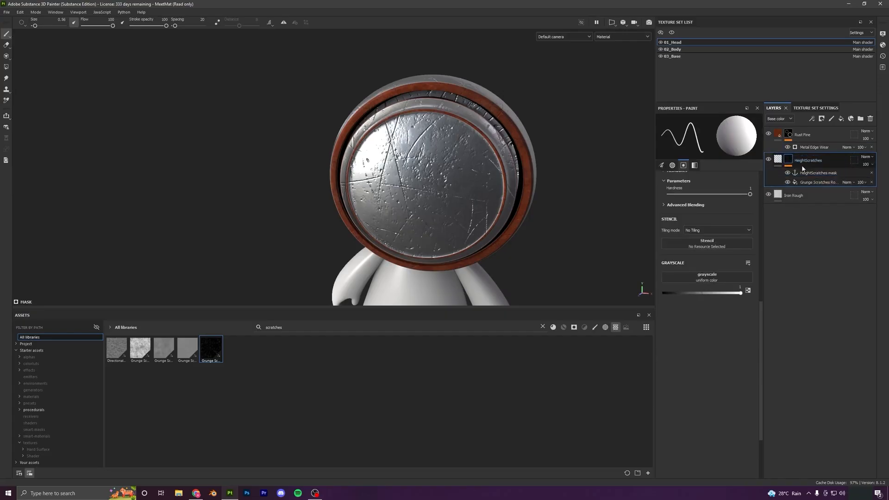
click(815, 147)
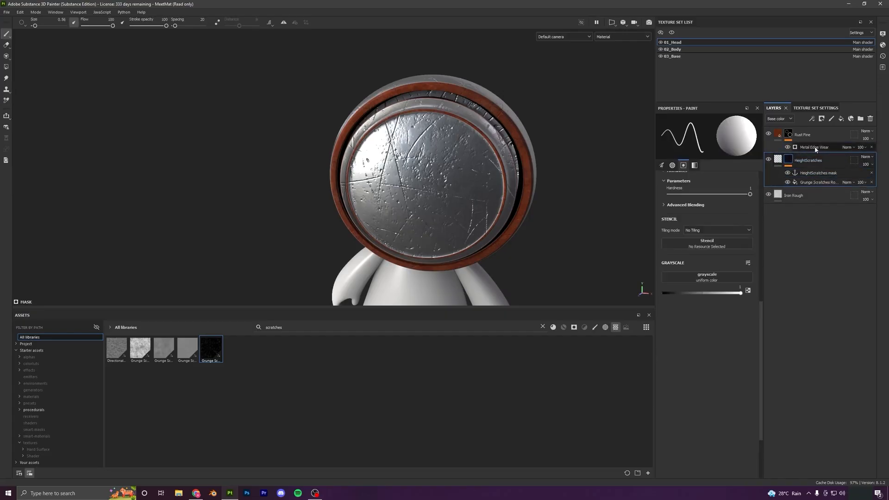
scroll(717, 458, down, 3)
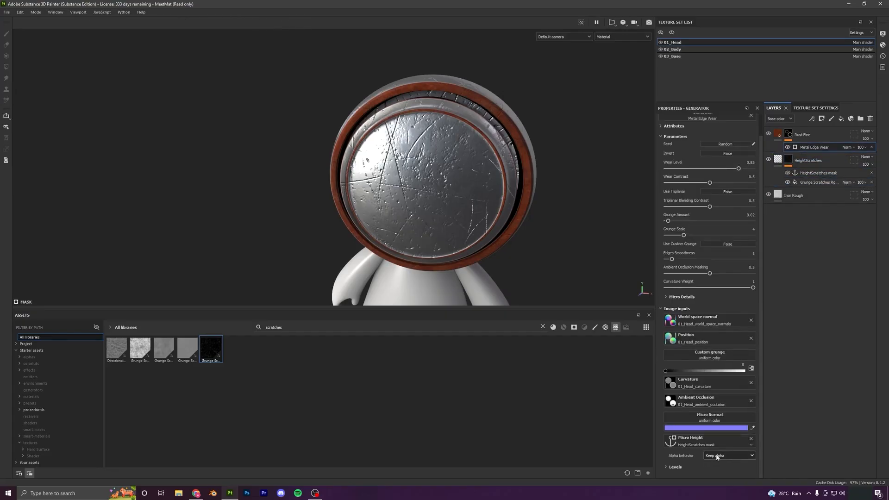
click(666, 297)
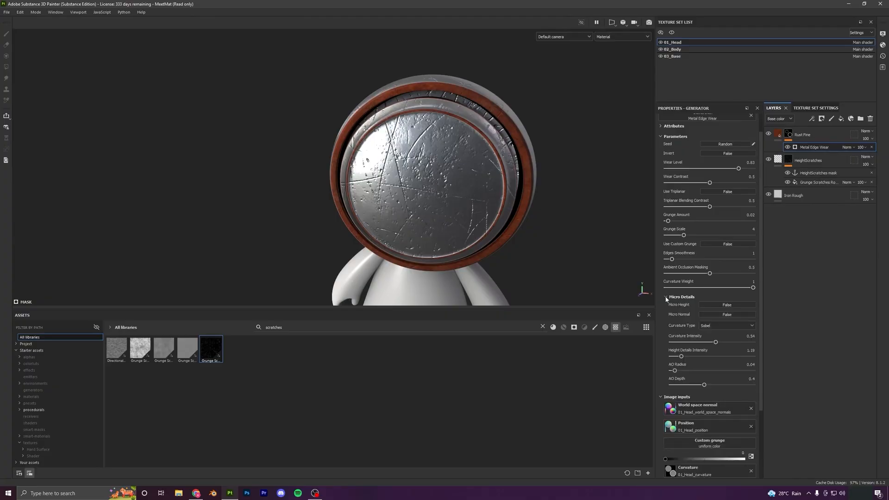
click(727, 304)
scroll(400, 176, down, 2)
alt+drag(400, 176, 456, 259)
scroll(493, 204, up, 3)
scroll(453, 197, down, 1)
alt+drag(453, 197, 486, 206)
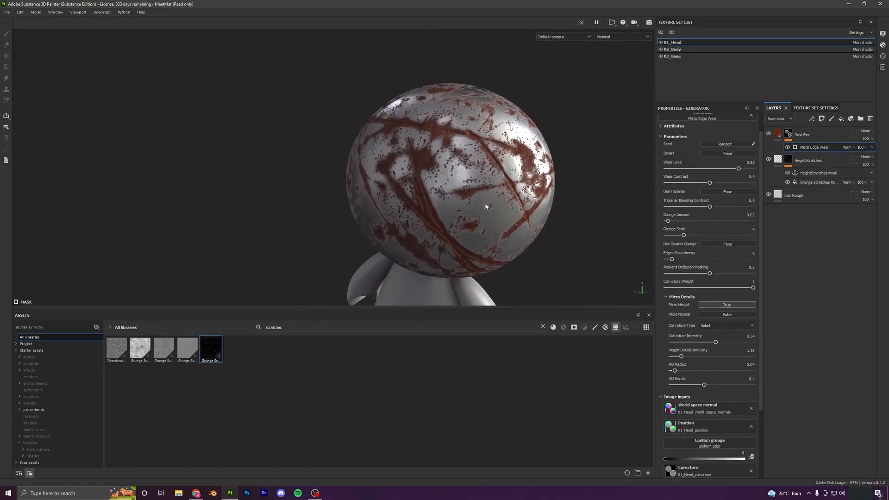
- Set the Metal Edge Wear generator's Curvature Intensity to 0.11 and Height Details Intensity to 0.98
drag(712, 343, 677, 368)
alt+drag(523, 255, 364, 207)
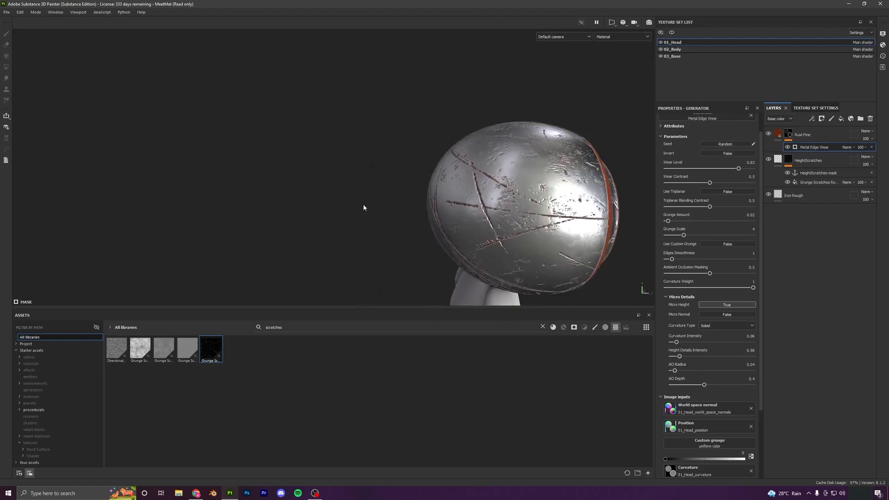
alt+drag(499, 241, 334, 189)
scroll(334, 189, up, 4)
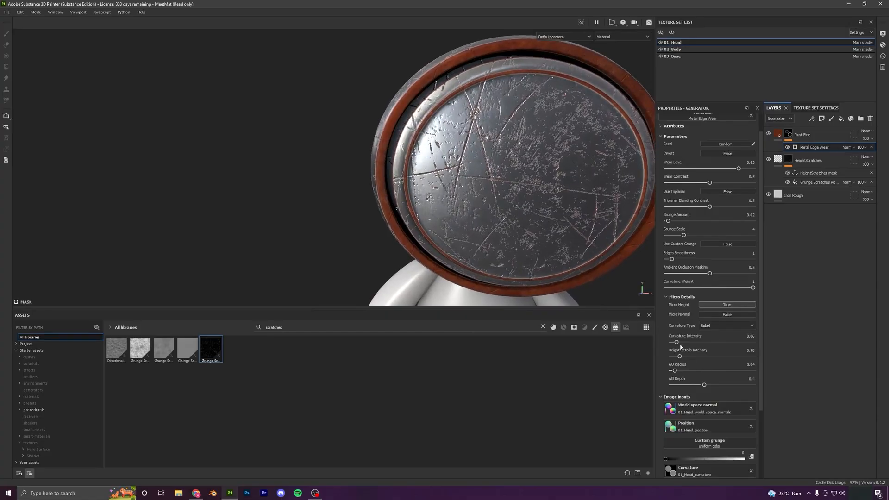
scroll(680, 344, down, 4)
drag(678, 259, 680, 259)
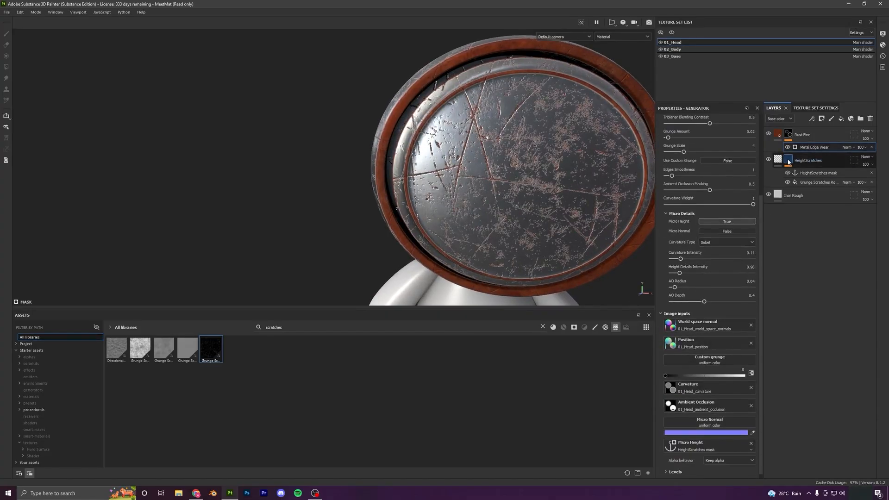
- Set the Balance of the Grunge Scratches Rough fill in the HeightScratches mask to 0.4
click(788, 160)
key(f)
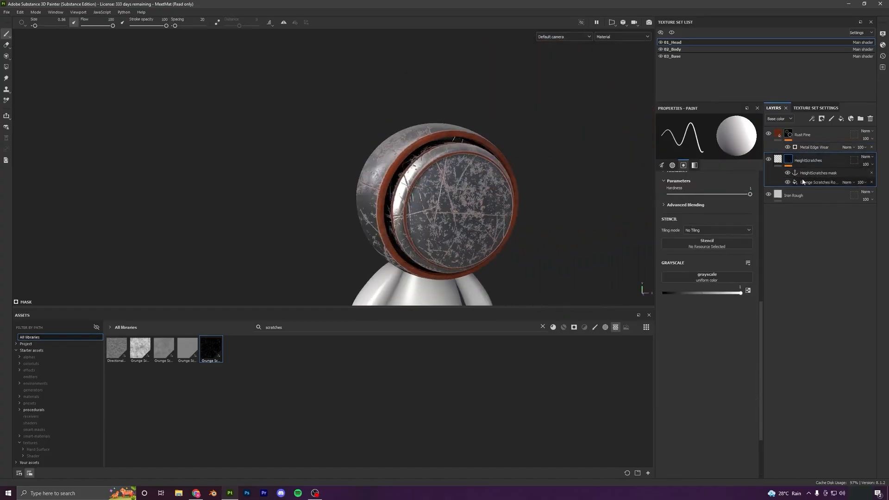
click(808, 183)
mouse_move(512, 217)
alt+mouse_down()
mouse_move(526, 162)
mouse_move(641, 250)
alt+mouse_up()
drag(728, 312, 714, 325)
alt+drag(518, 236, 703, 325)
- Switch the Grunge Scratches Rough fill to Tri-planar projection and set its tiling to 4.59
click(701, 148)
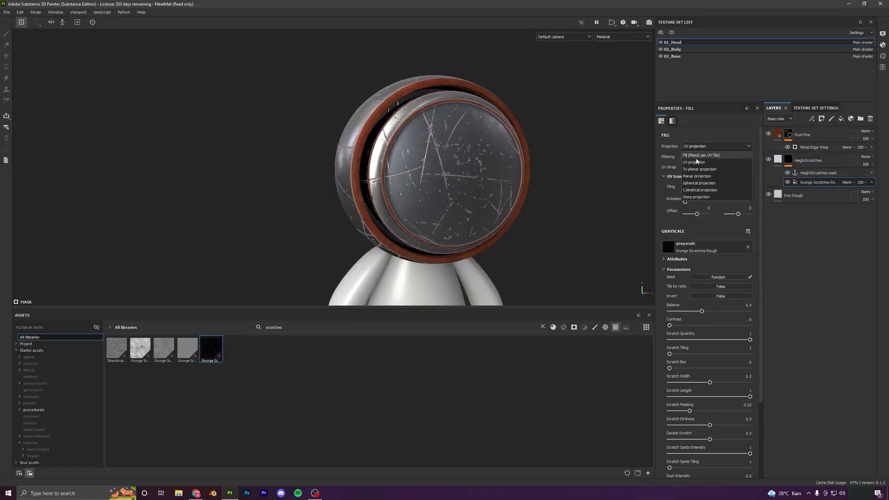
click(697, 173)
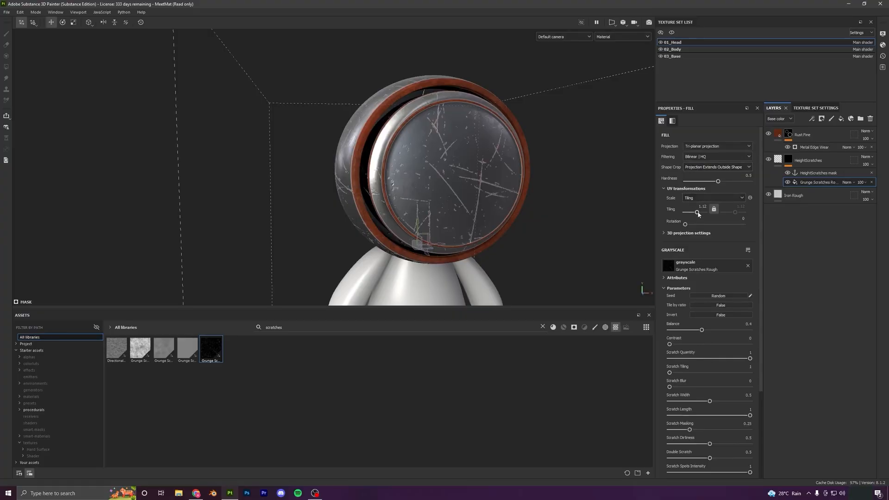
mouse_move(698, 213)
mouse_down()
mouse_move(685, 215)
mouse_move(702, 222)
mouse_up()
alt+drag(510, 194, 425, 185)
alt+drag(361, 191, 482, 191)
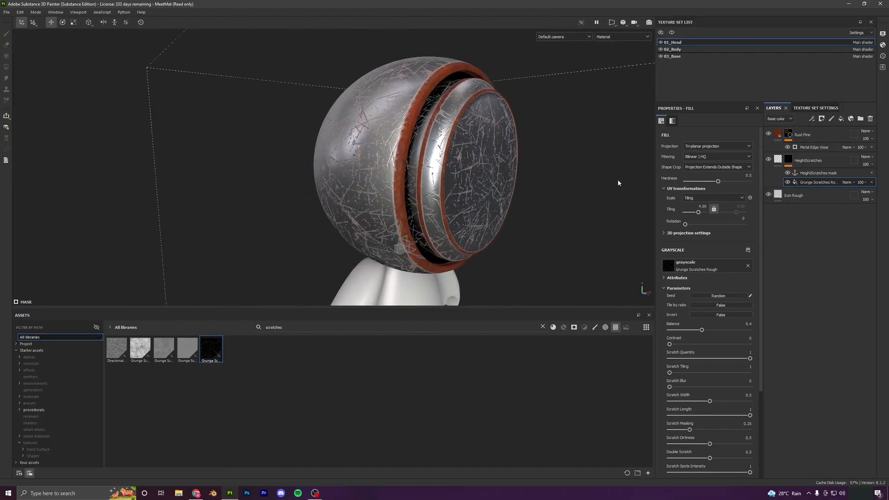
alt+drag(522, 183, 639, 188)
- Select the Rust Fine layer's mask
click(815, 135)
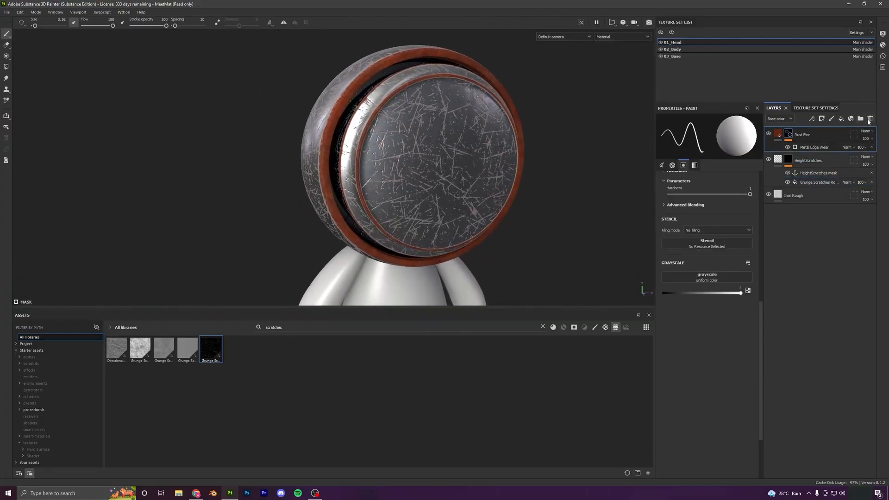